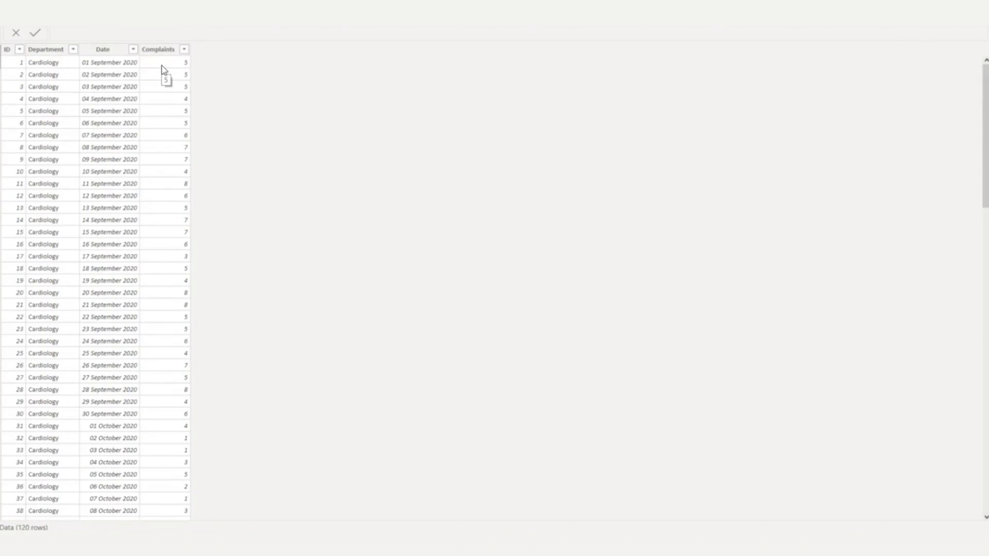
- On the report page, tick A&E in the Department slicer
{"action": "left_click", "coordinate": [1, 36]}
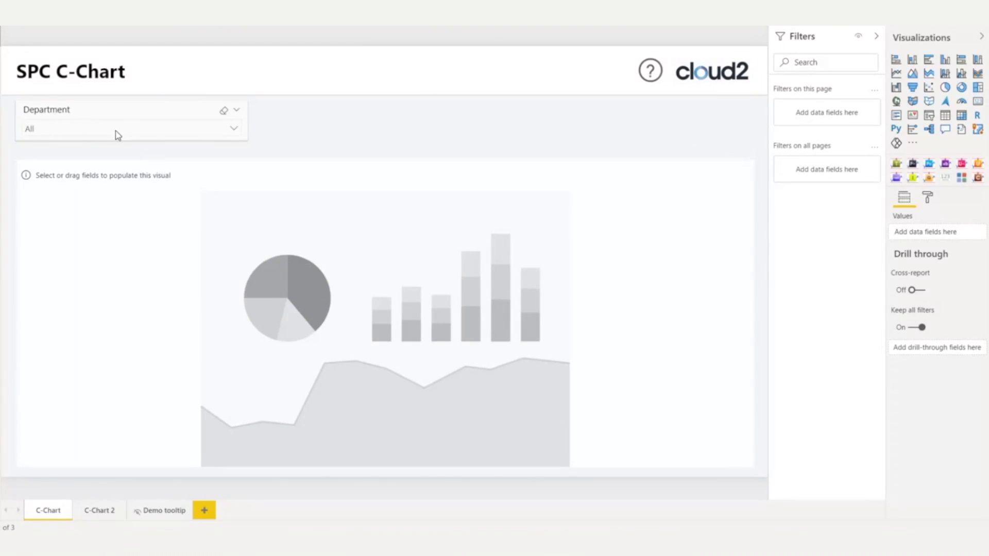
{"action": "left_click", "coordinate": [119, 114]}
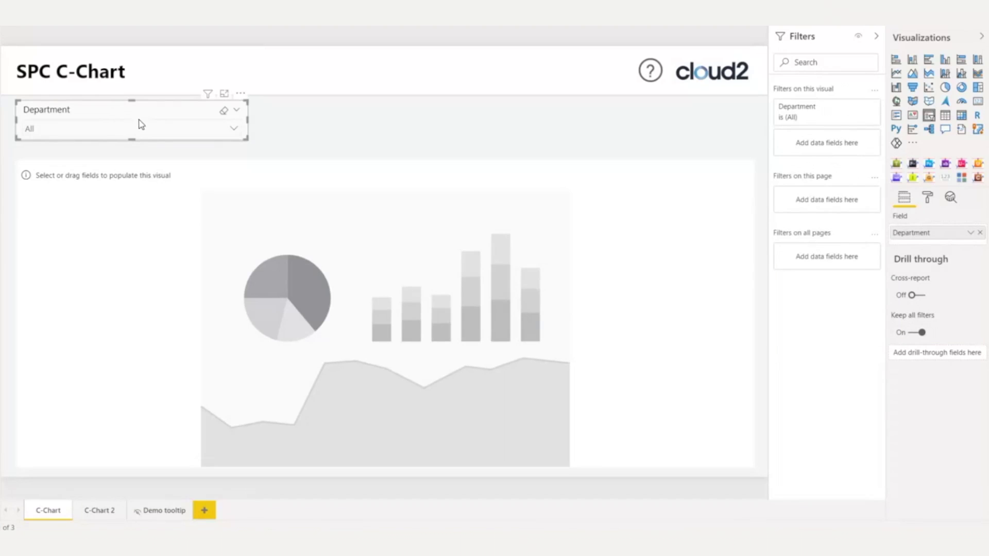
{"action": "left_click", "coordinate": [155, 130]}
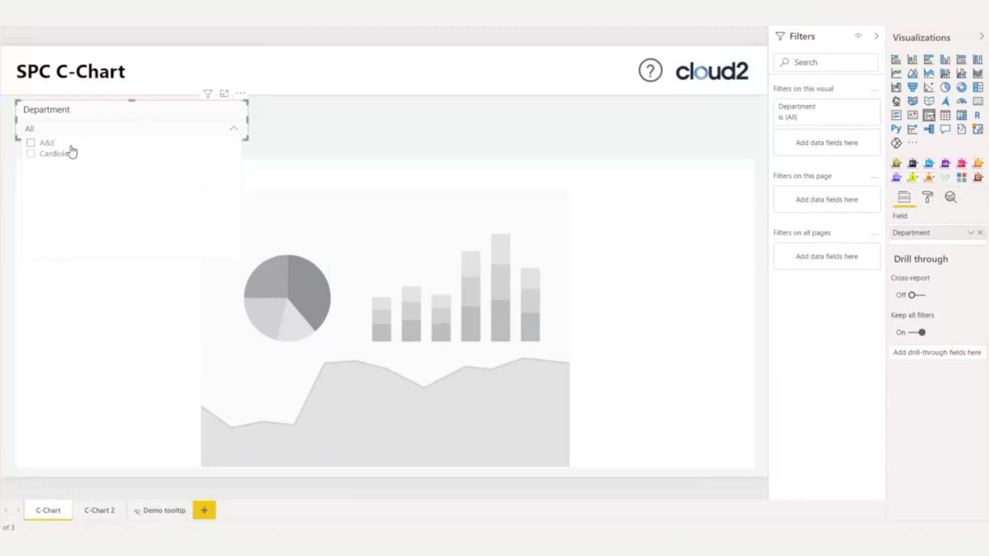
{"action": "left_click", "coordinate": [67, 144]}
- Select the empty SPC chart visual and add the Date field to it
{"action": "left_click", "coordinate": [231, 129]}
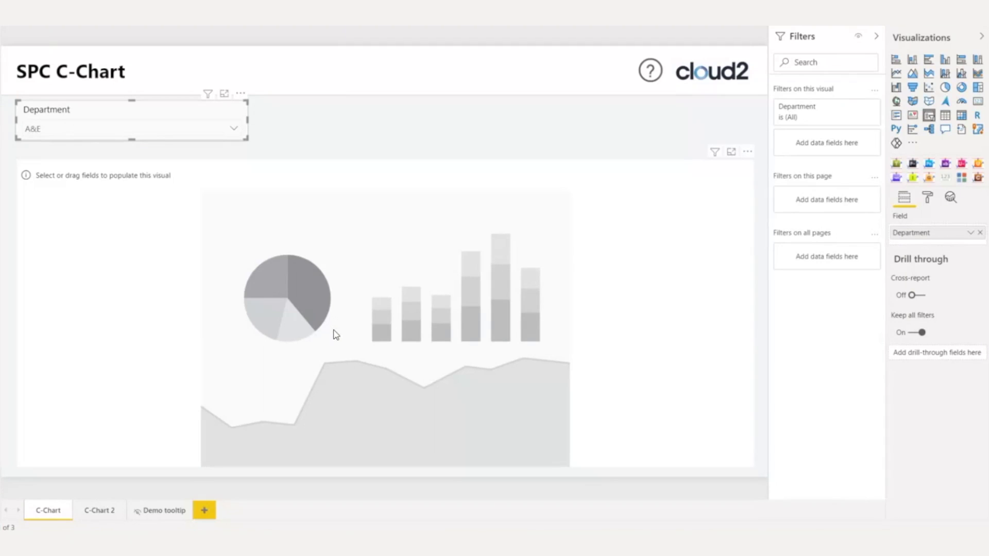
{"action": "left_click", "coordinate": [557, 331]}
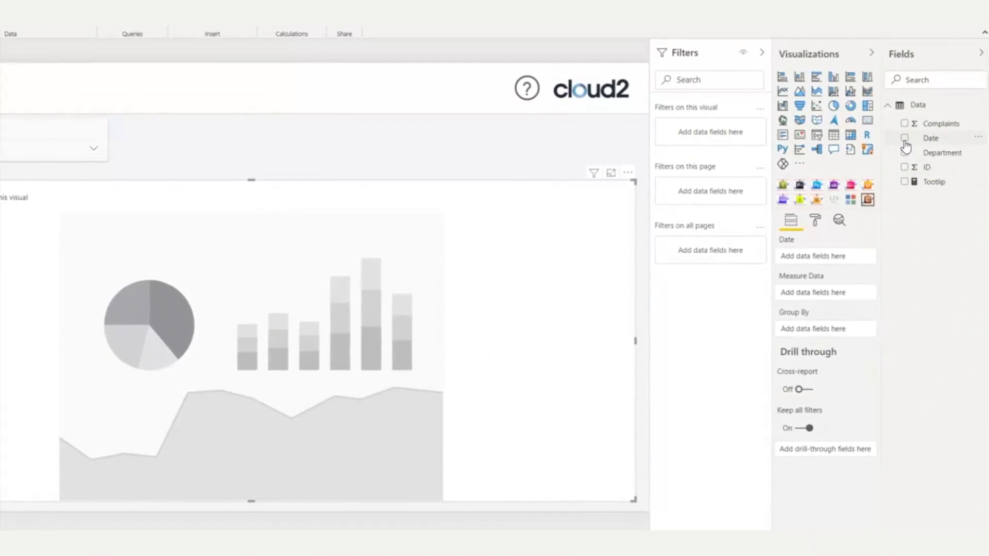
{"action": "left_click", "coordinate": [906, 137]}
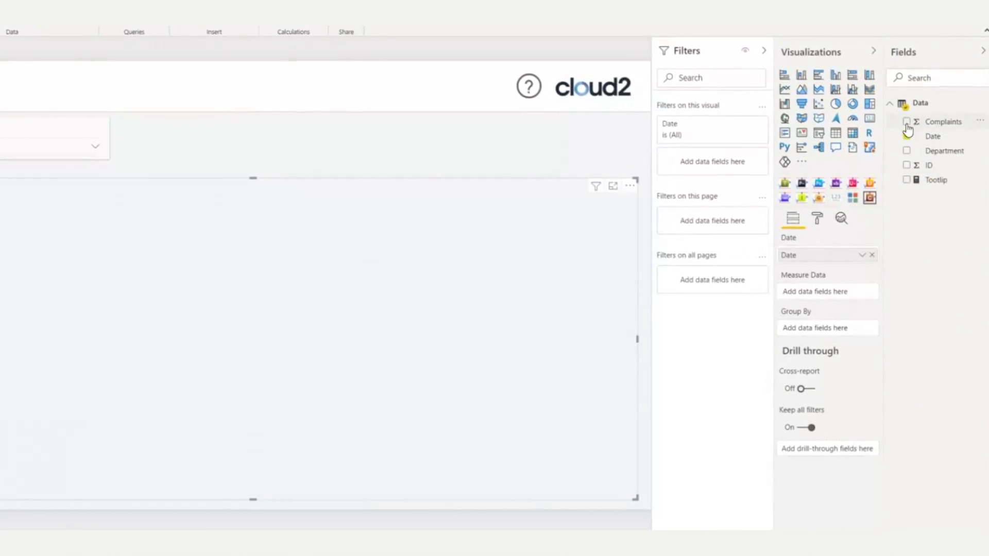
- Add Complaints as measure data and Department as Group By, then open the 01/10/2020 point's settings
{"action": "left_click", "coordinate": [906, 123]}
{"action": "left_click", "coordinate": [910, 150]}
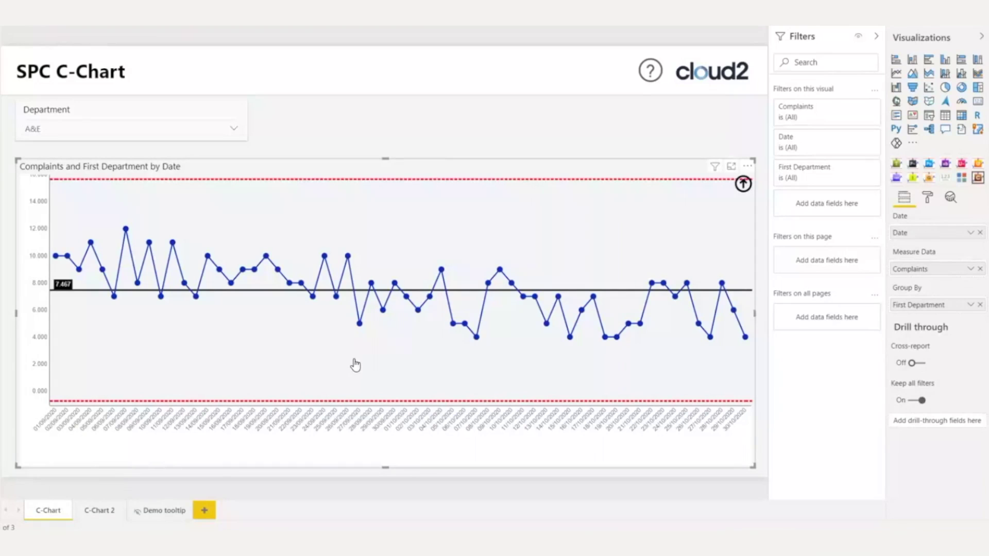
{"action": "left_click", "coordinate": [395, 285]}
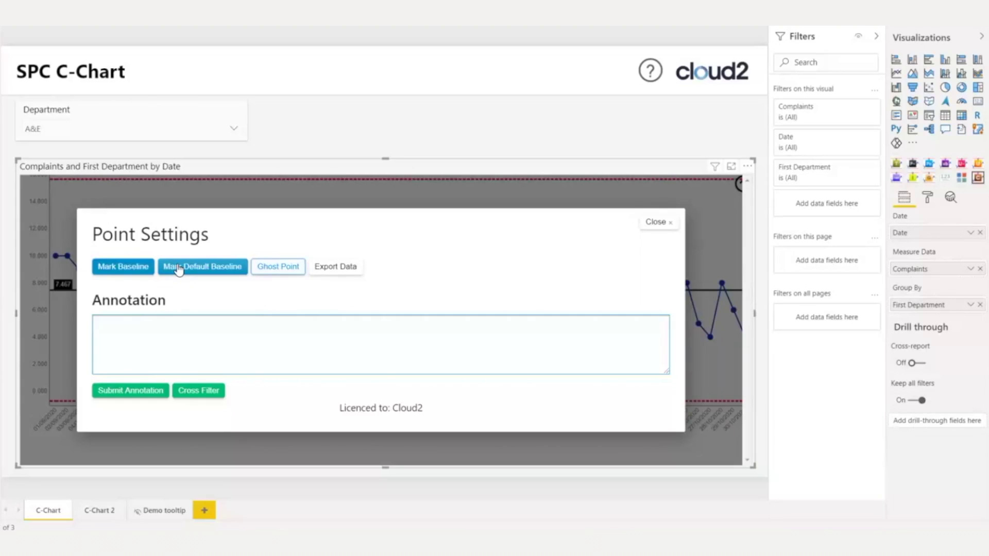
- Mark a new baseline at 01/10/2020, setting the centre line to 8.700
{"action": "left_click", "coordinate": [124, 268]}
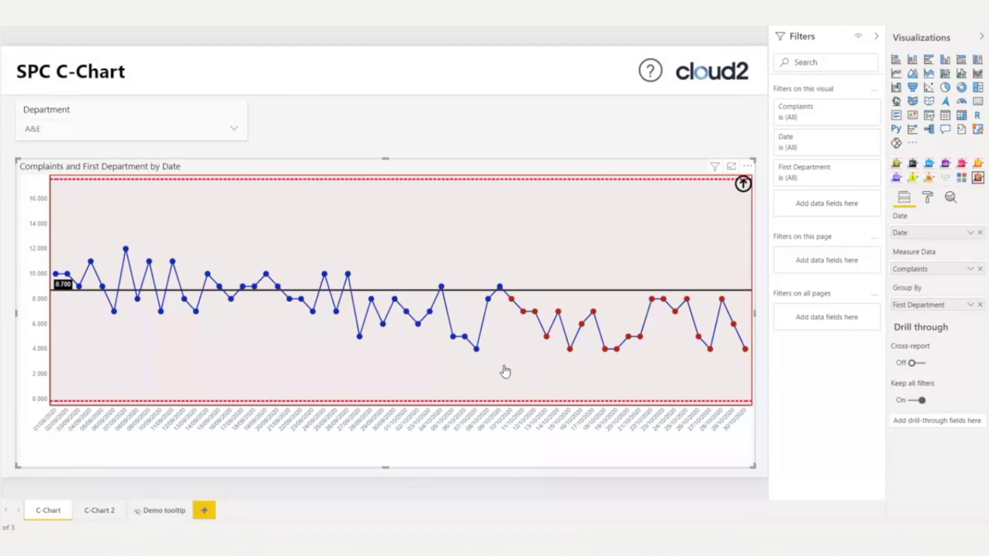
{"action": "mouse_move", "coordinate": [512, 306]}
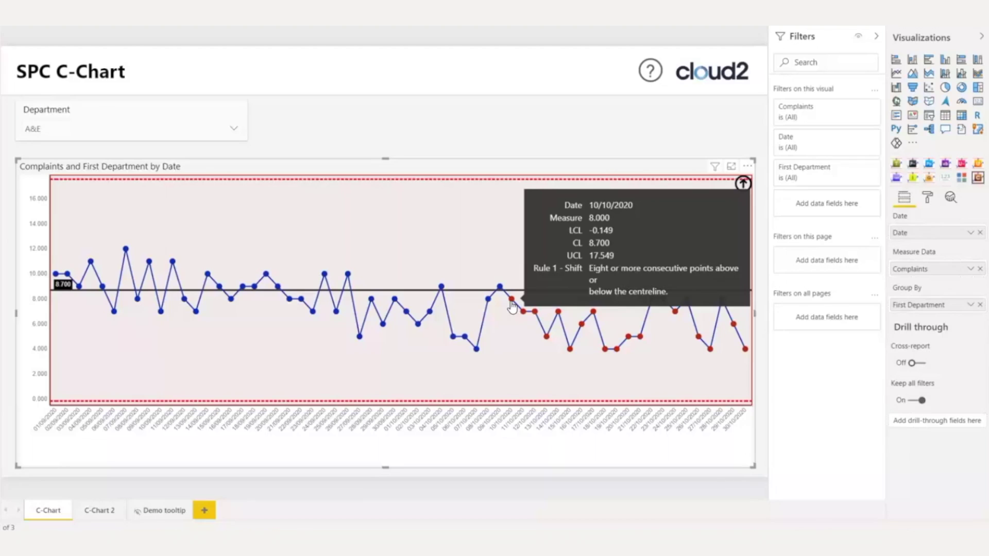
- Mark a shift from 10/10/2020 to 28/10/2020, dropping the centre line to 6.300
{"action": "left_click", "coordinate": [511, 302]}
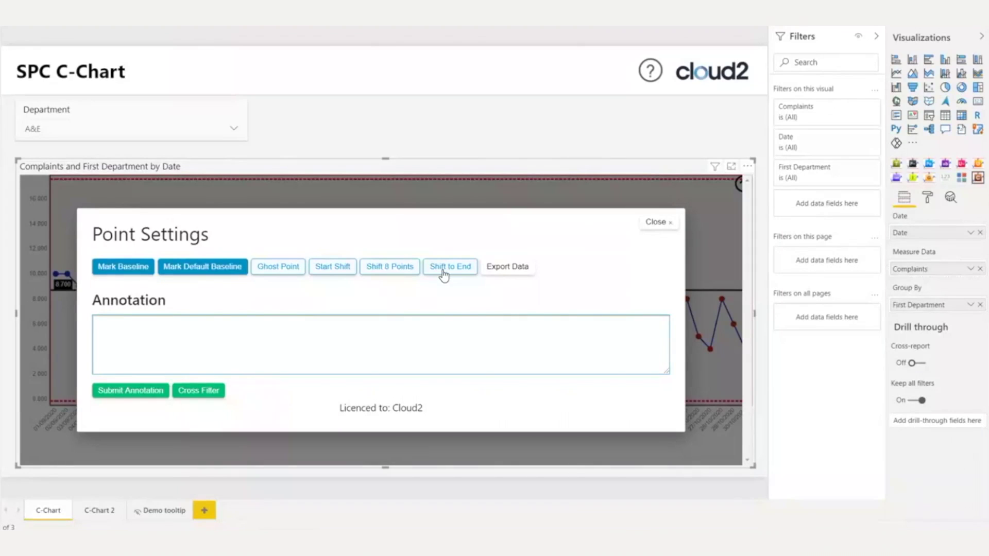
{"action": "left_click", "coordinate": [324, 268]}
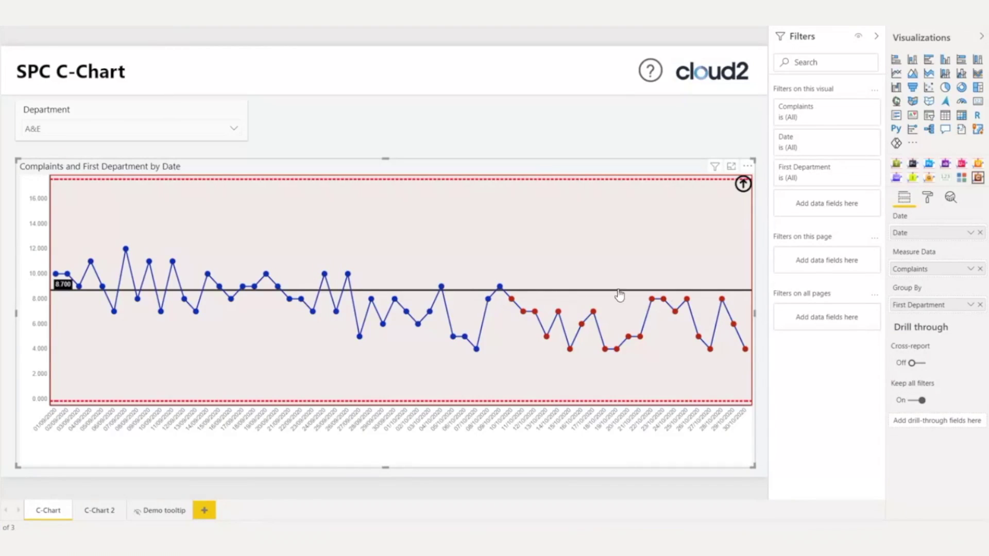
{"action": "mouse_move", "coordinate": [723, 305]}
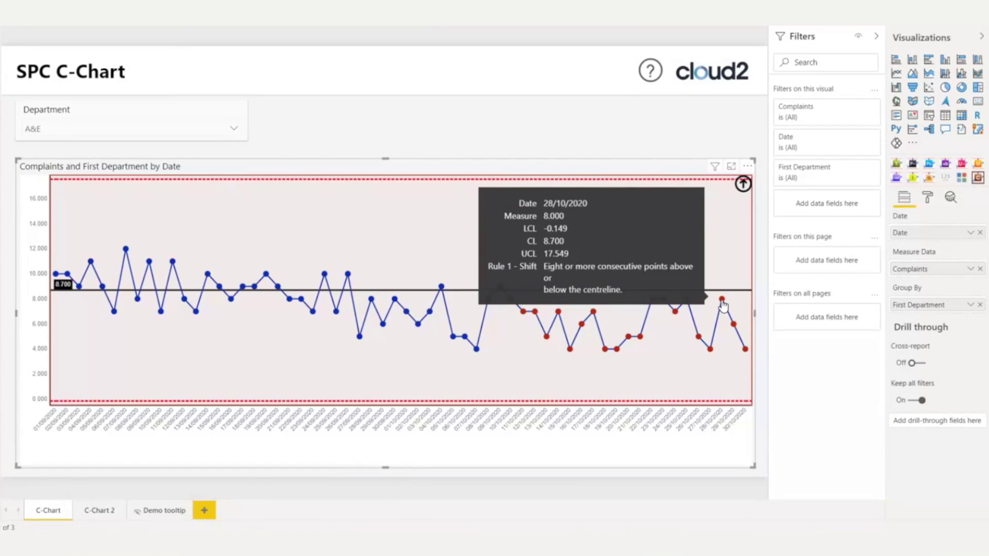
{"action": "left_click", "coordinate": [723, 300]}
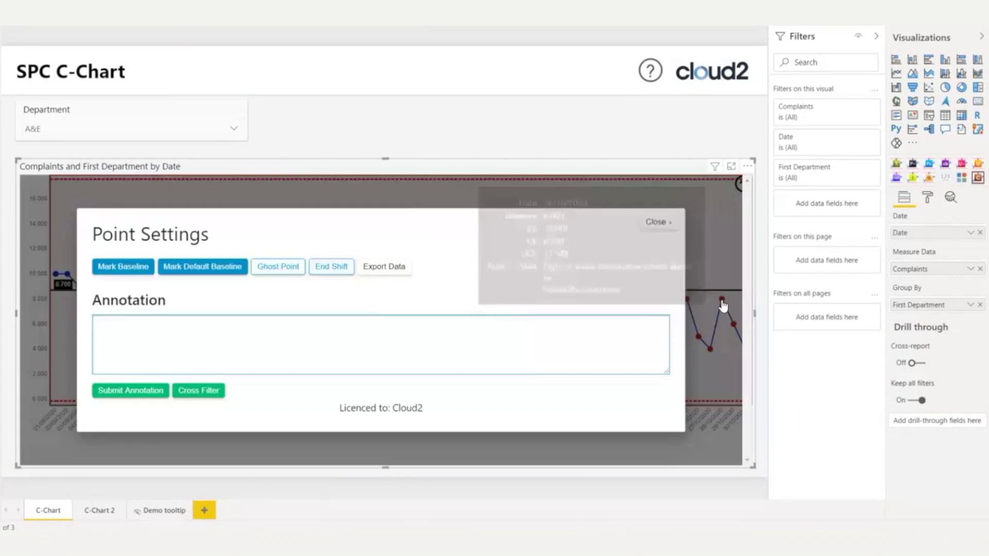
{"action": "left_click", "coordinate": [336, 272]}
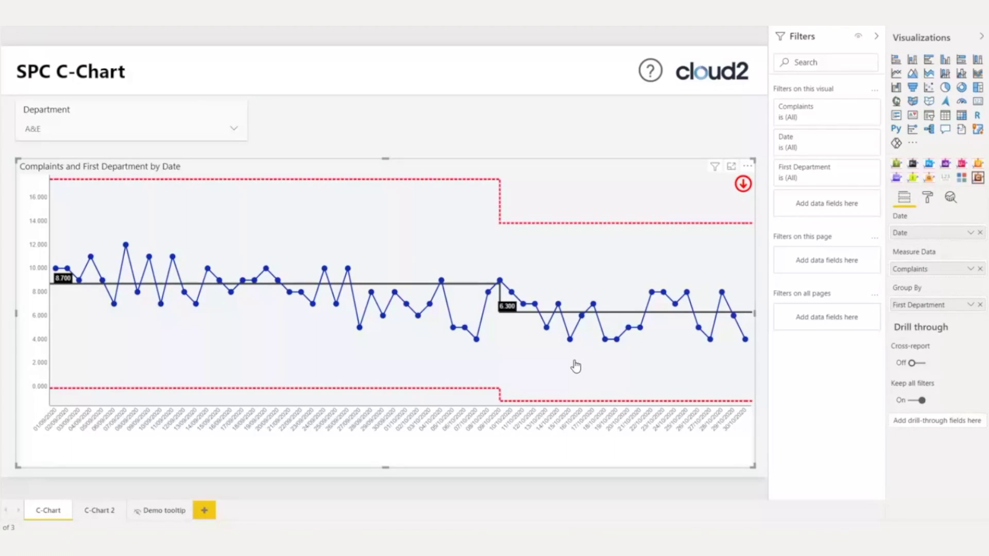
- Make 15/10/2020 a ghost point, lifting the later centre line to 6.421
{"action": "mouse_move", "coordinate": [571, 344]}
{"action": "left_click", "coordinate": [570, 341]}
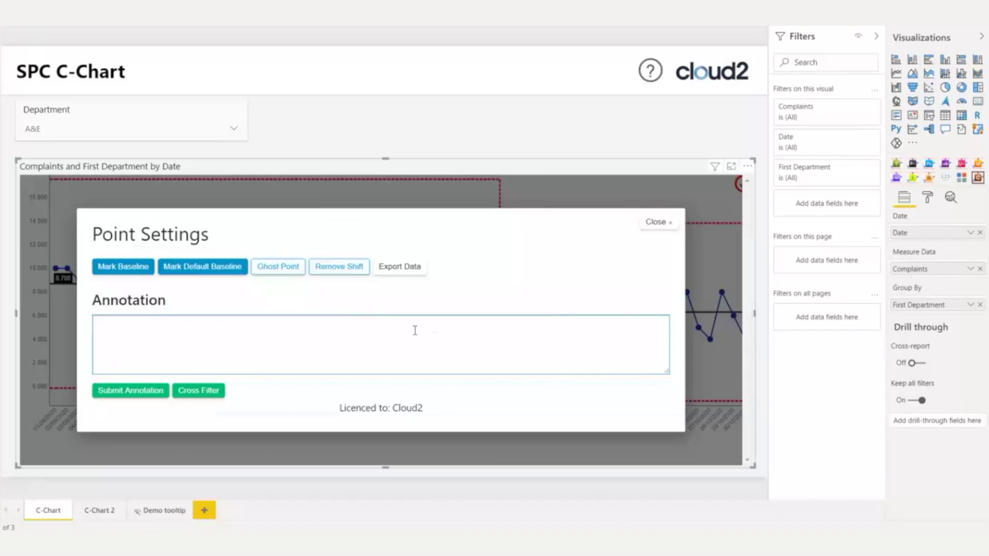
{"action": "left_click", "coordinate": [287, 271]}
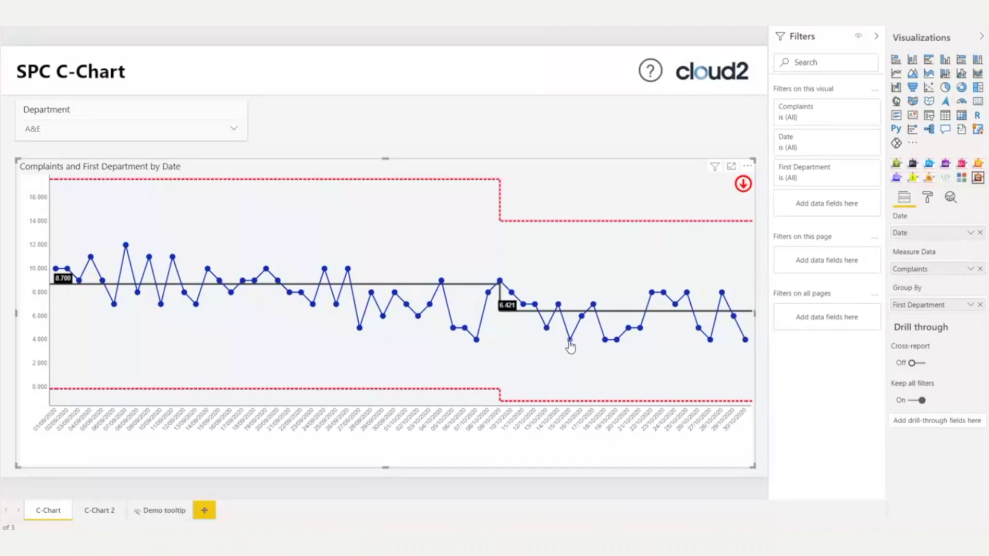
- Open the point settings for the 09/10/2020 data point
{"action": "mouse_move", "coordinate": [571, 347]}
{"action": "mouse_move", "coordinate": [500, 286]}
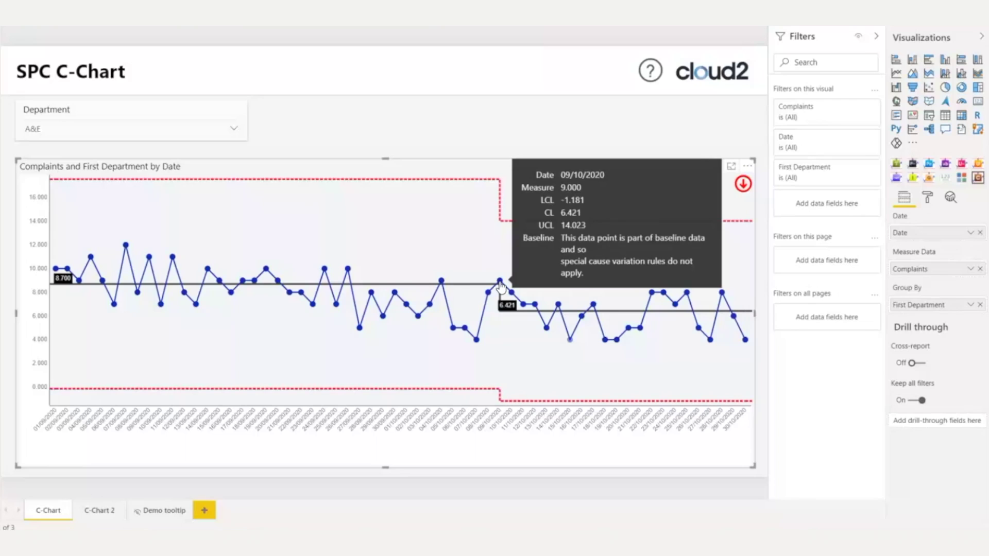
{"action": "left_click", "coordinate": [501, 286]}
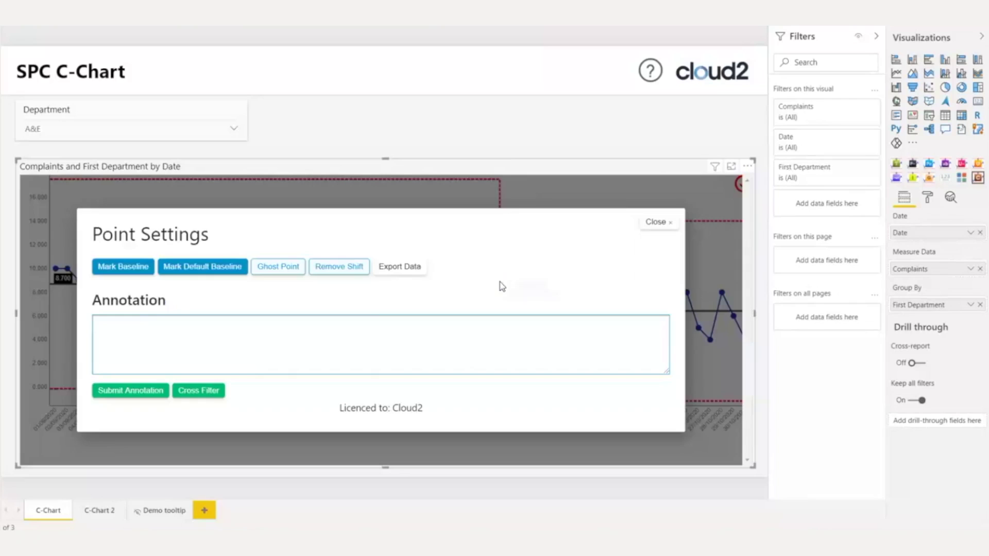
- Annotate the 09/10/2020 point with 'Intervention Started'
{"action": "left_click", "coordinate": [260, 357]}
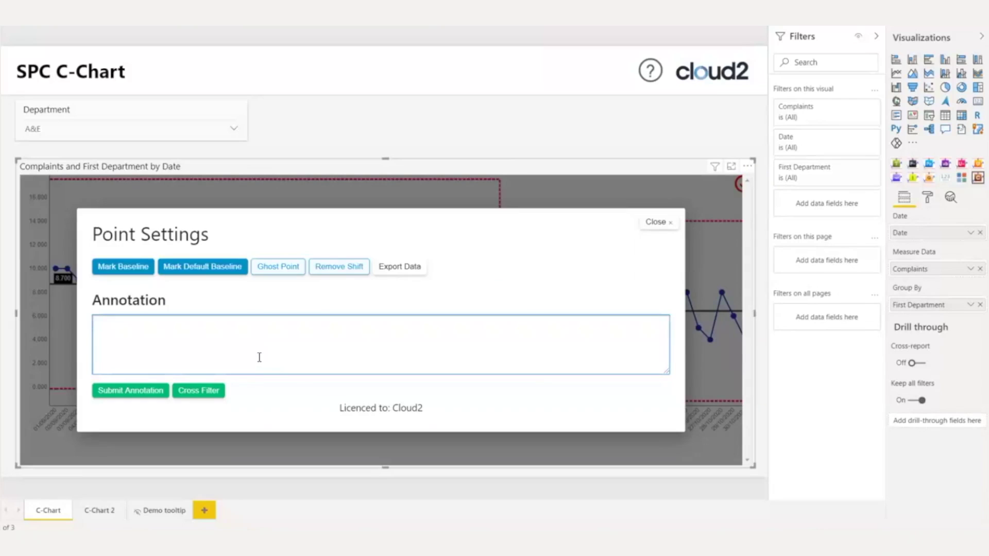
{"action": "type", "text": "Intervention Started"}
{"action": "left_click", "coordinate": [131, 394]}
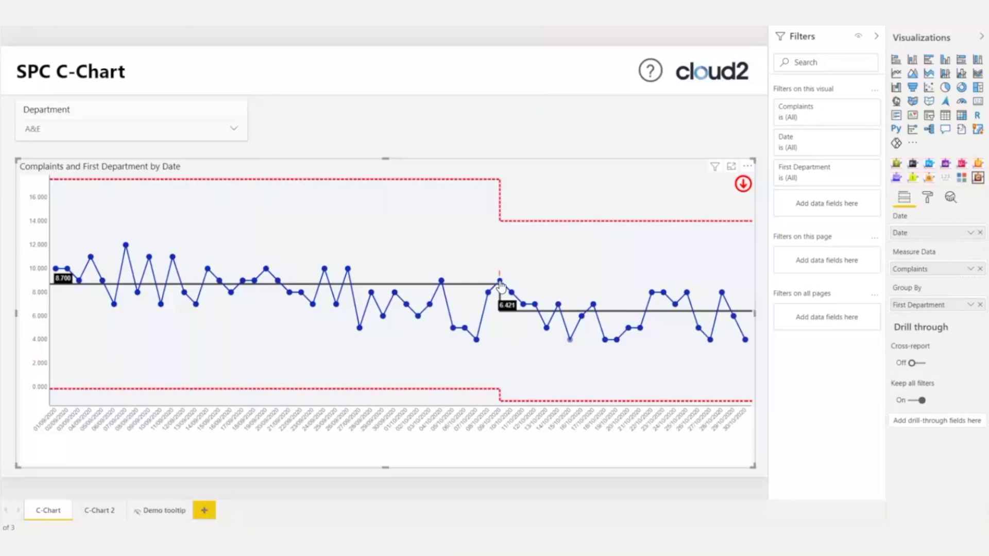
{"action": "mouse_move", "coordinate": [500, 286]}
- Filter the report to Cardiology, giving a single 4.450 centre line
{"action": "left_click", "coordinate": [144, 130]}
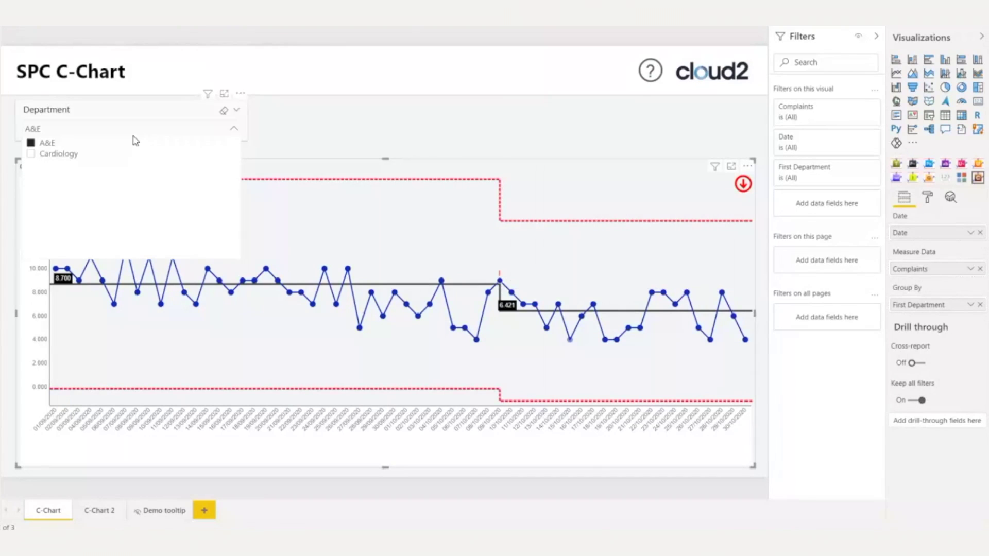
{"action": "left_click", "coordinate": [61, 155]}
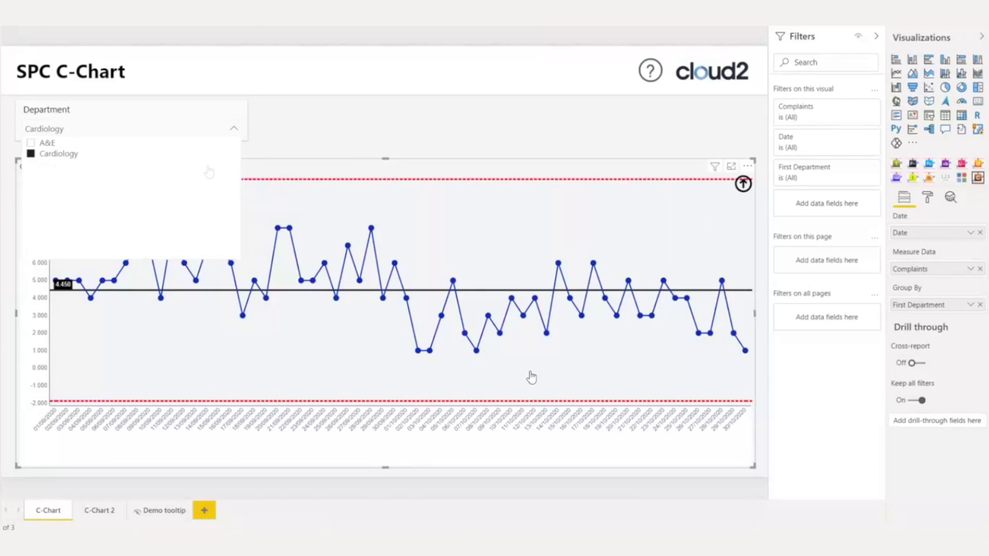
{"action": "left_click", "coordinate": [222, 134]}
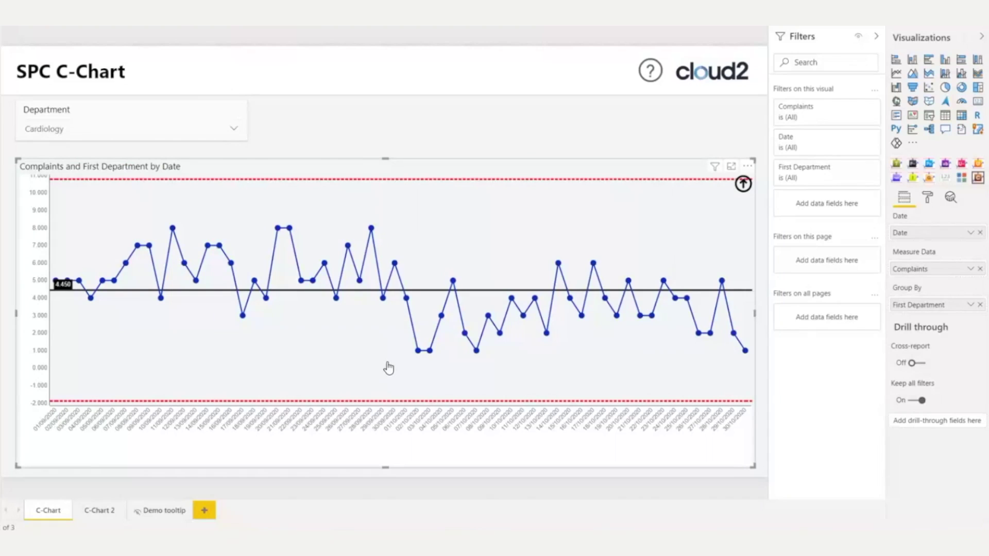
- Mark a new baseline at a low early-October point and start a shift from 05/10
{"action": "mouse_move", "coordinate": [425, 358]}
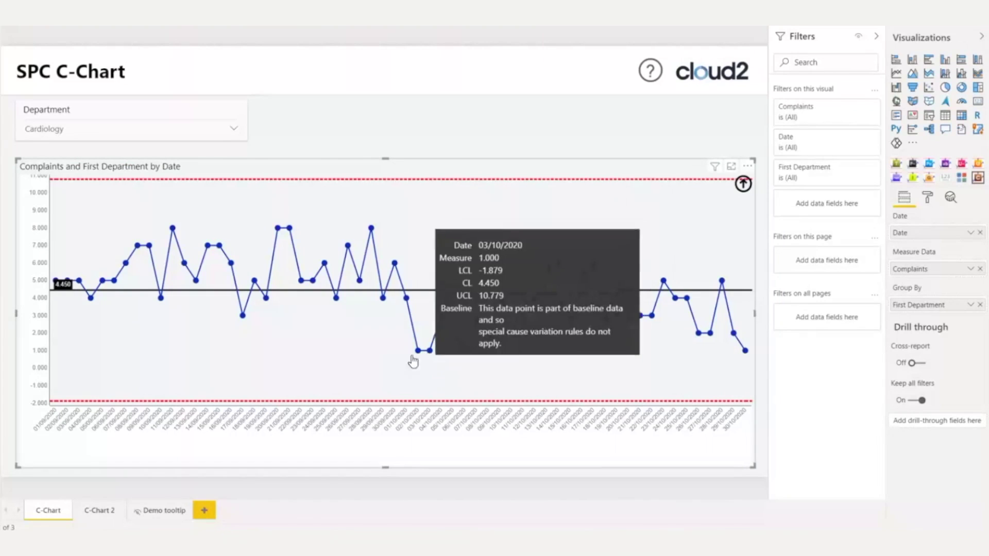
{"action": "left_click", "coordinate": [414, 356]}
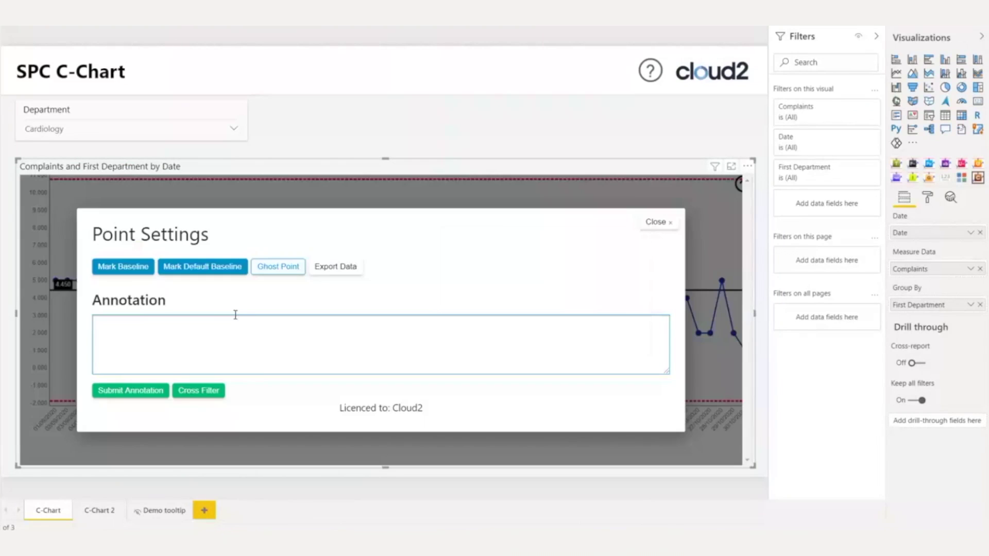
{"action": "left_click", "coordinate": [128, 269]}
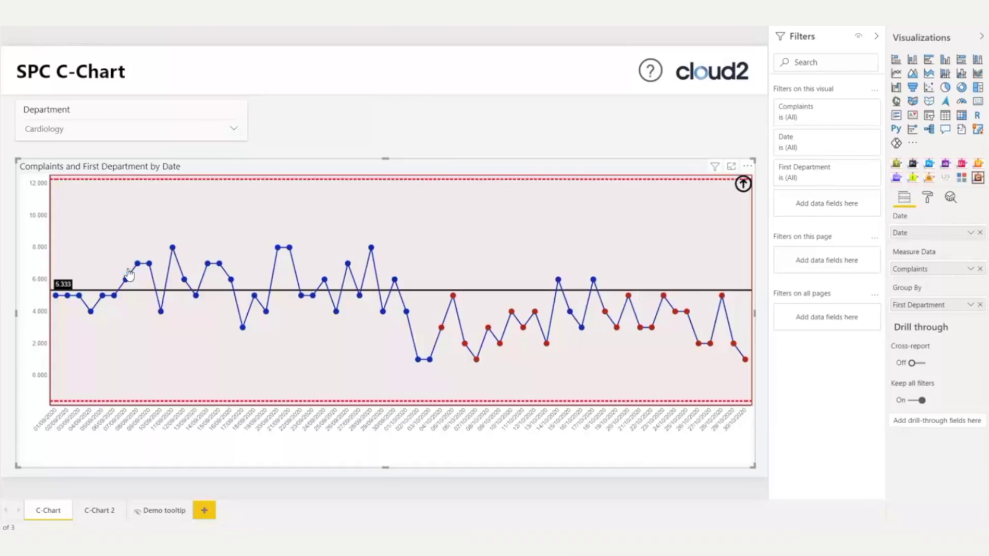
{"action": "left_click", "coordinate": [444, 328]}
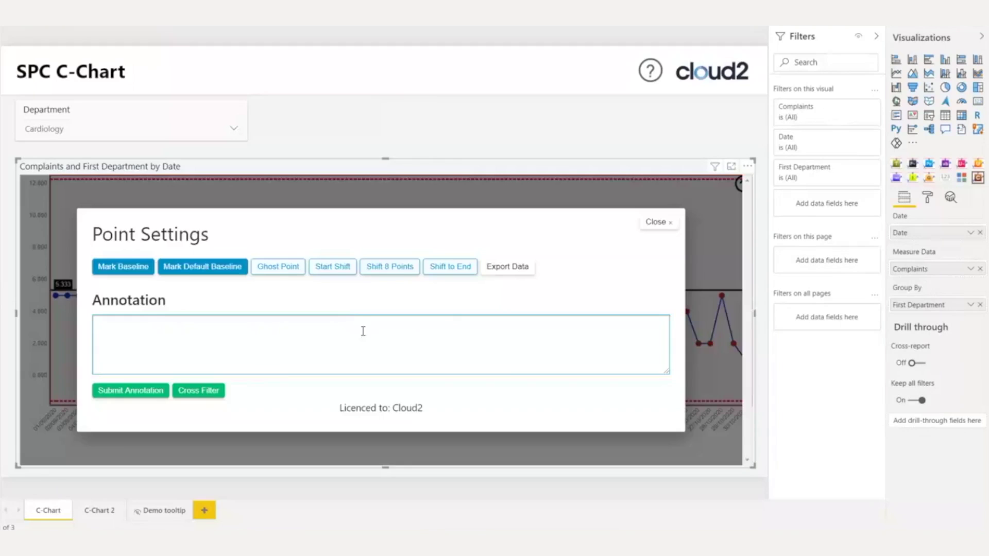
{"action": "left_click", "coordinate": [394, 276]}
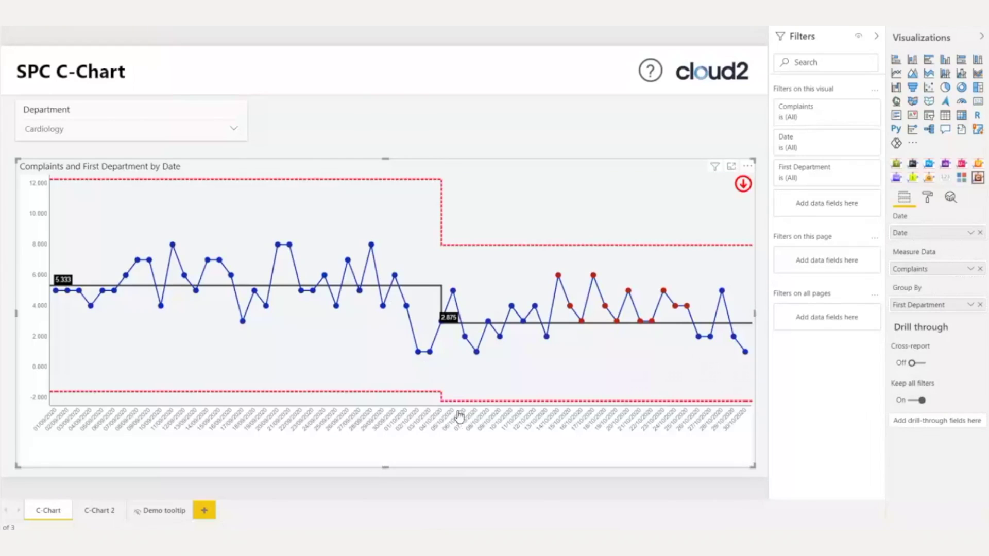
- Ghost the 14/10 point and annotate another October point with the text 'Annotation'
{"action": "left_click", "coordinate": [557, 275]}
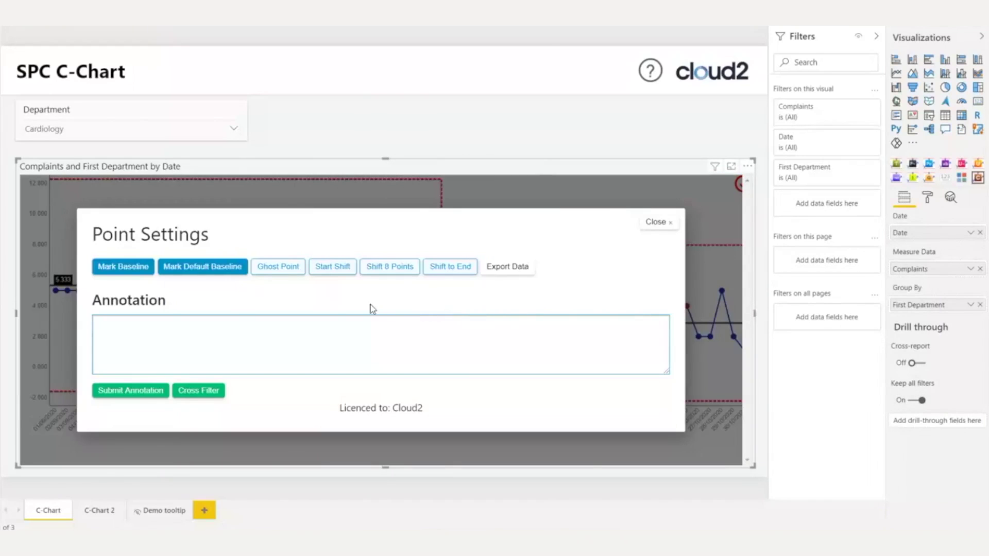
{"action": "left_click", "coordinate": [283, 270]}
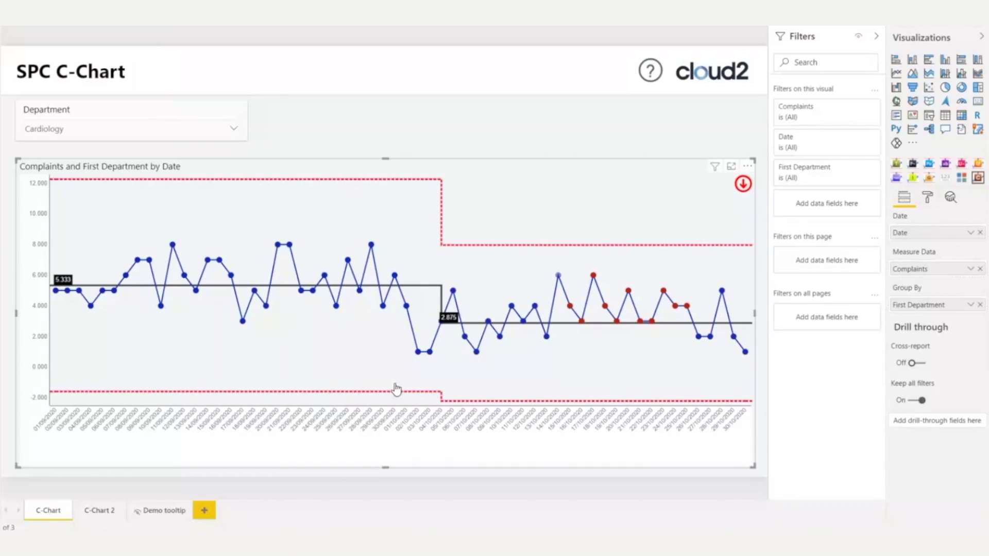
{"action": "left_click", "coordinate": [546, 336]}
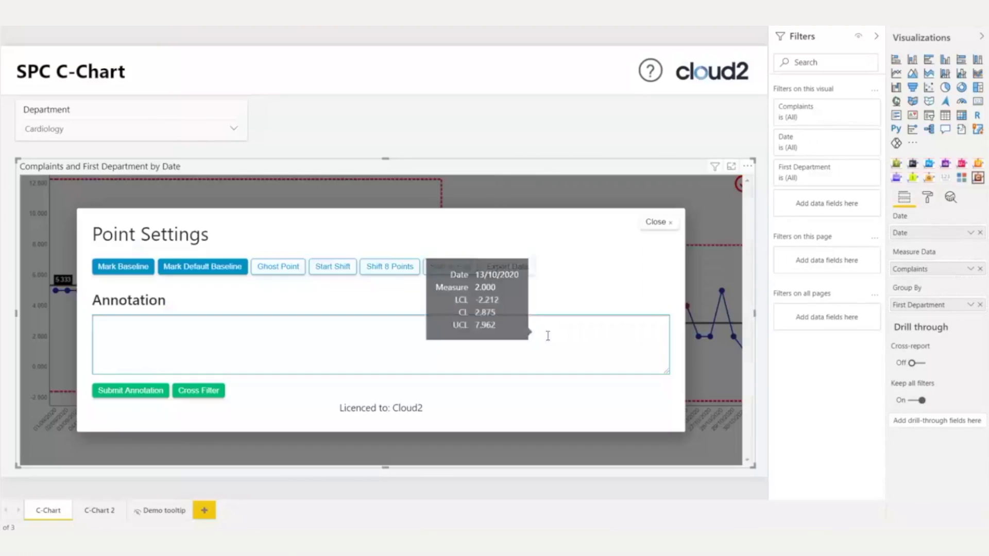
{"action": "left_click", "coordinate": [376, 342]}
{"action": "type", "text": "Annotation"}
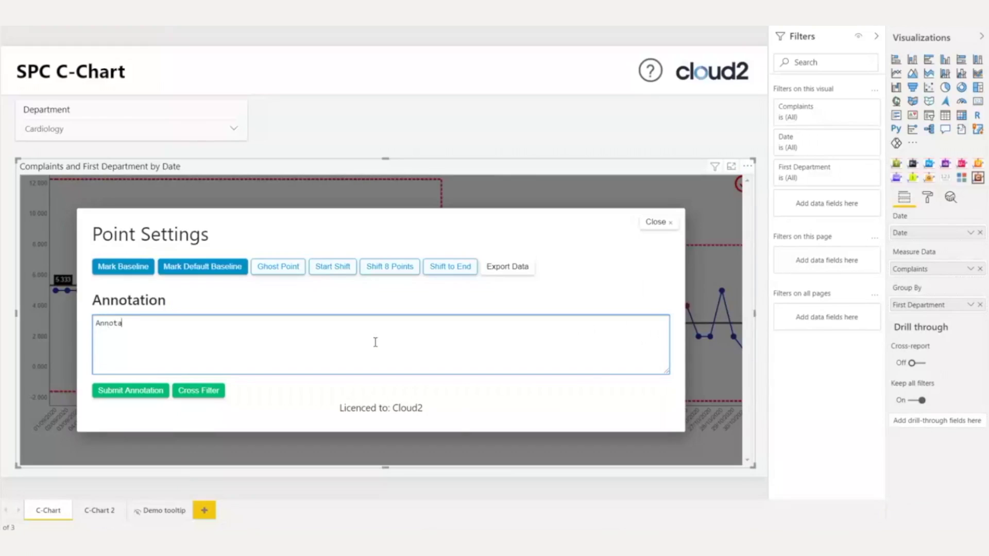
{"action": "left_click", "coordinate": [161, 391]}
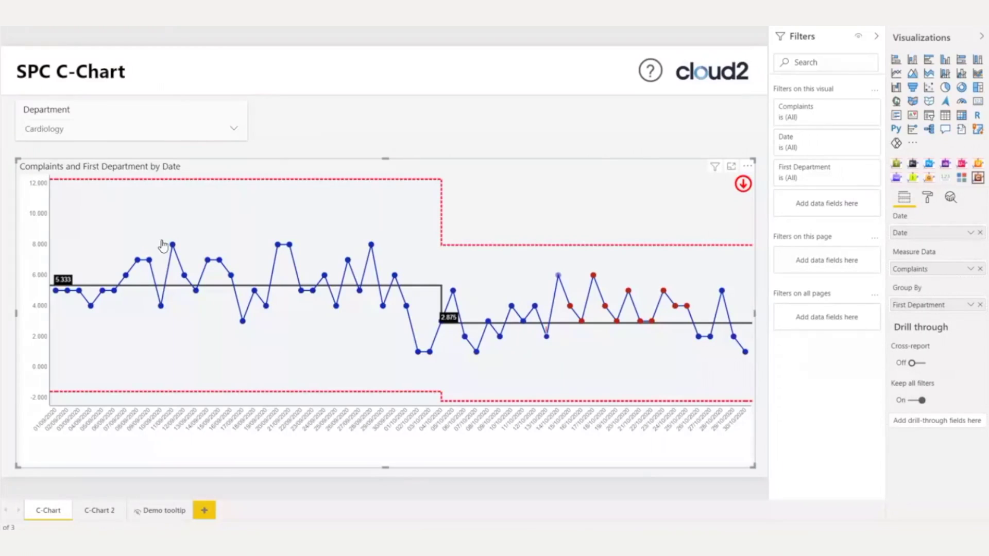
{"action": "left_click", "coordinate": [154, 133]}
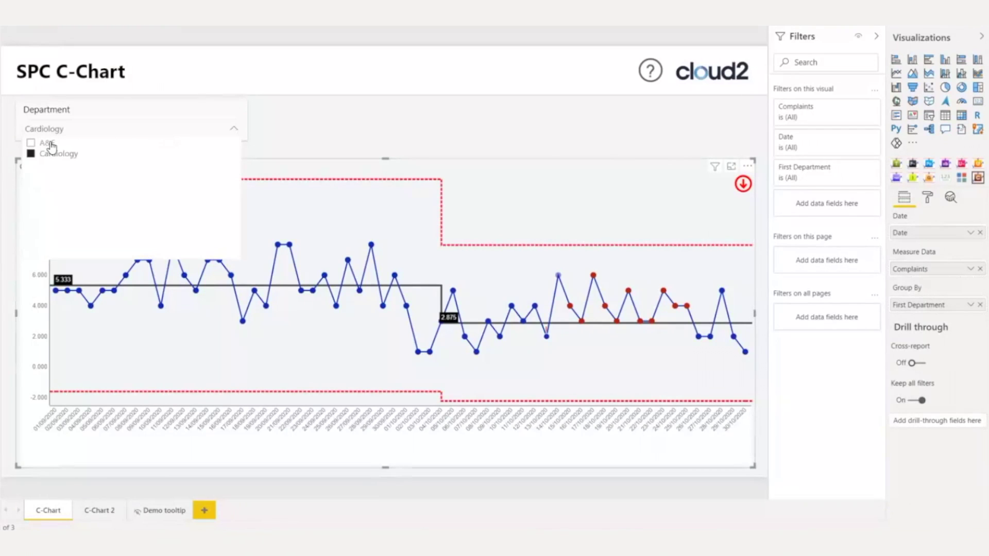
{"action": "left_click", "coordinate": [47, 144]}
{"action": "left_click", "coordinate": [49, 144]}
{"action": "left_click", "coordinate": [50, 155]}
{"action": "left_click", "coordinate": [235, 130]}
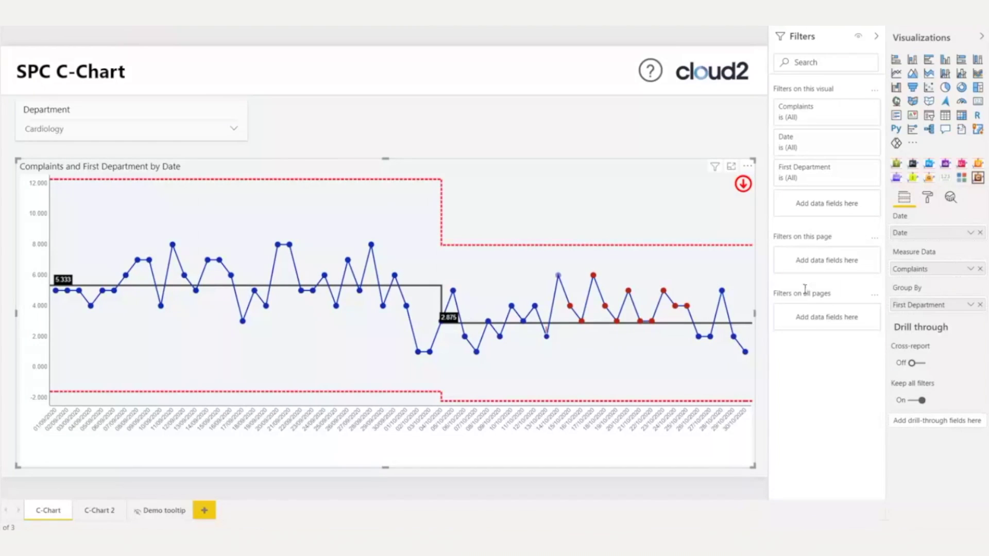
- In the visual's Chart Settings, set Desired Direction of Travel to Down Is Good
{"action": "left_click", "coordinate": [928, 198]}
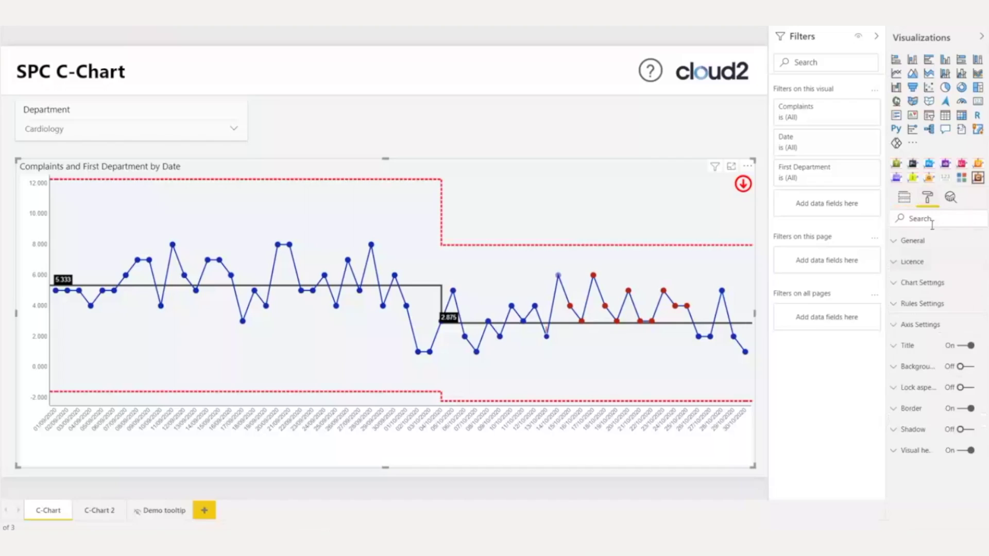
{"action": "left_click", "coordinate": [934, 292]}
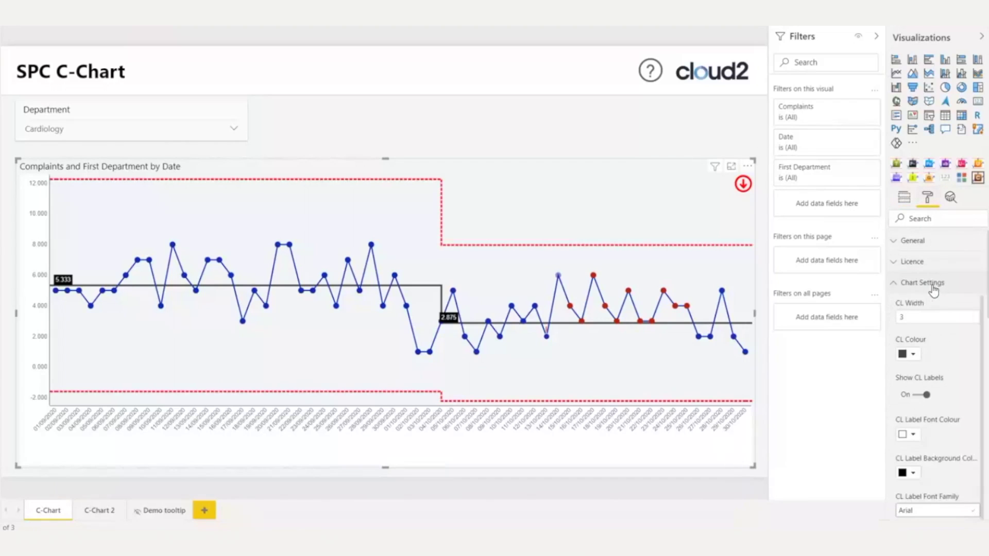
{"action": "left_click", "coordinate": [934, 289]}
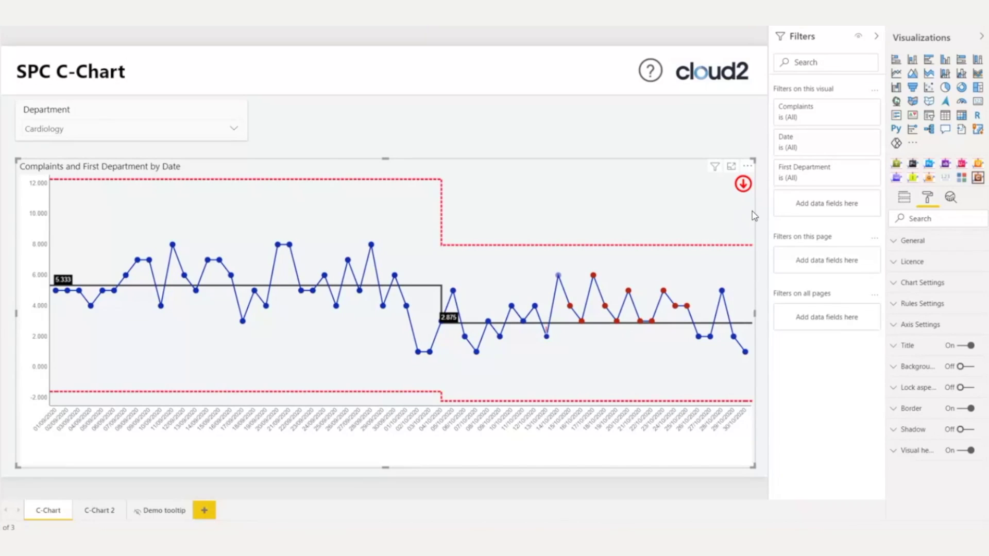
{"action": "left_click", "coordinate": [909, 284]}
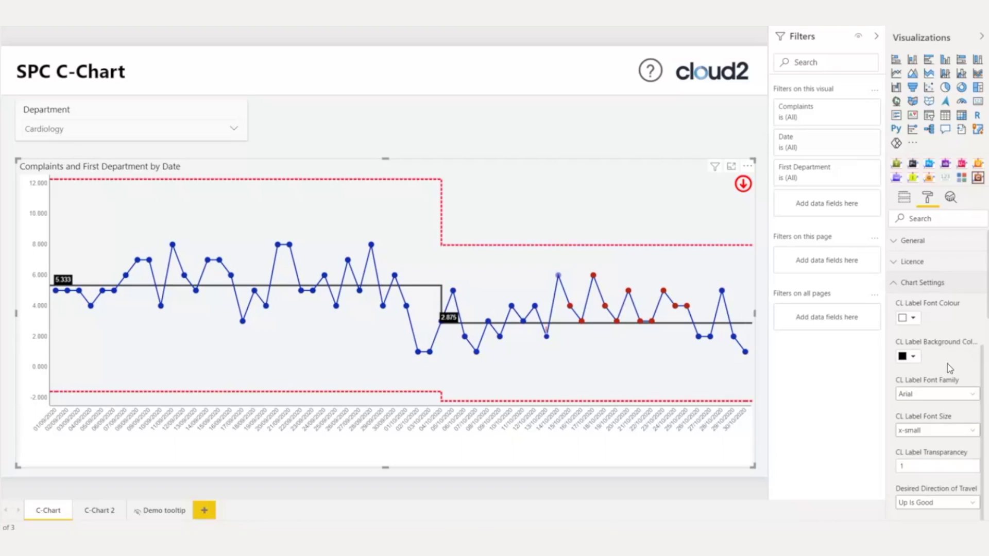
{"action": "scroll", "coordinate": [949, 368], "scroll_direction": "down", "scroll_amount": 3}
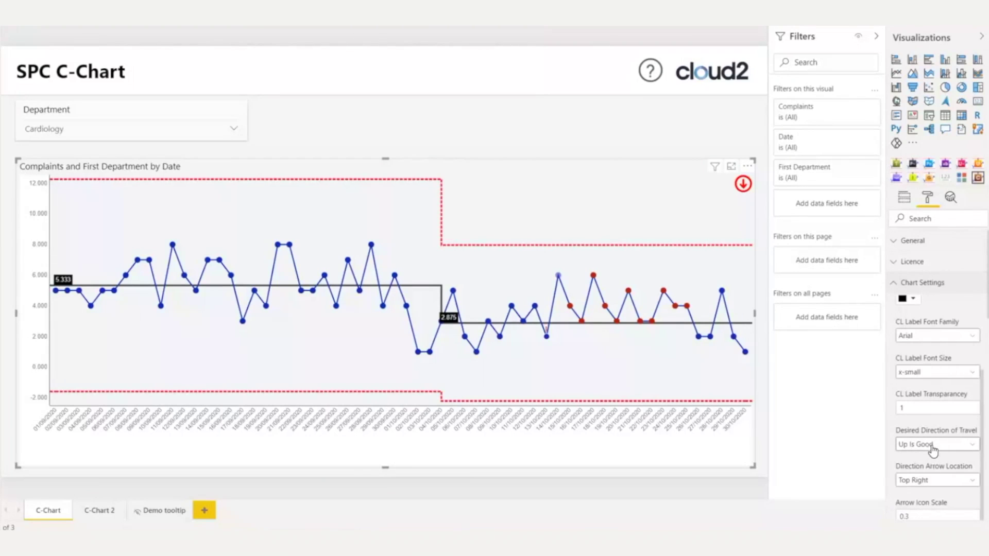
{"action": "left_click", "coordinate": [933, 447]}
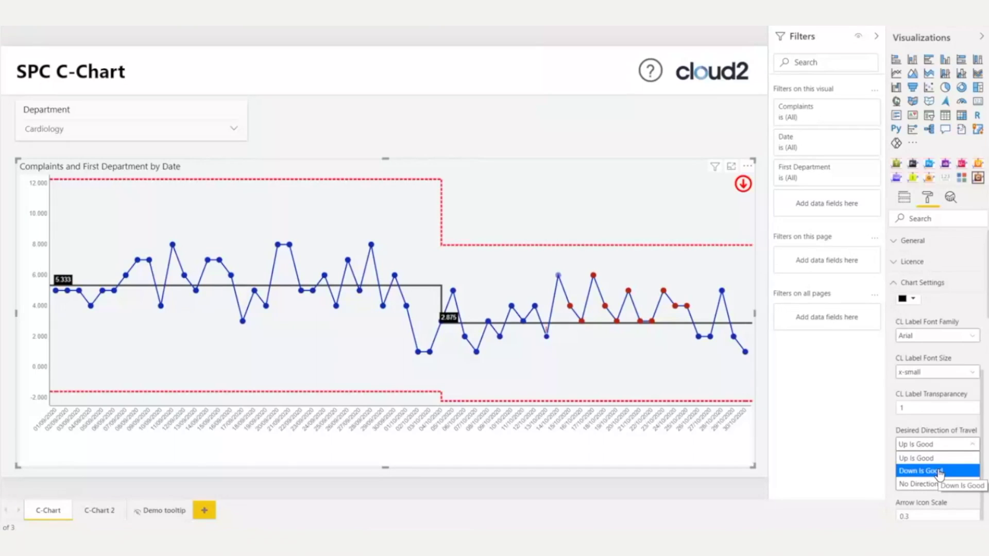
{"action": "left_click", "coordinate": [941, 471]}
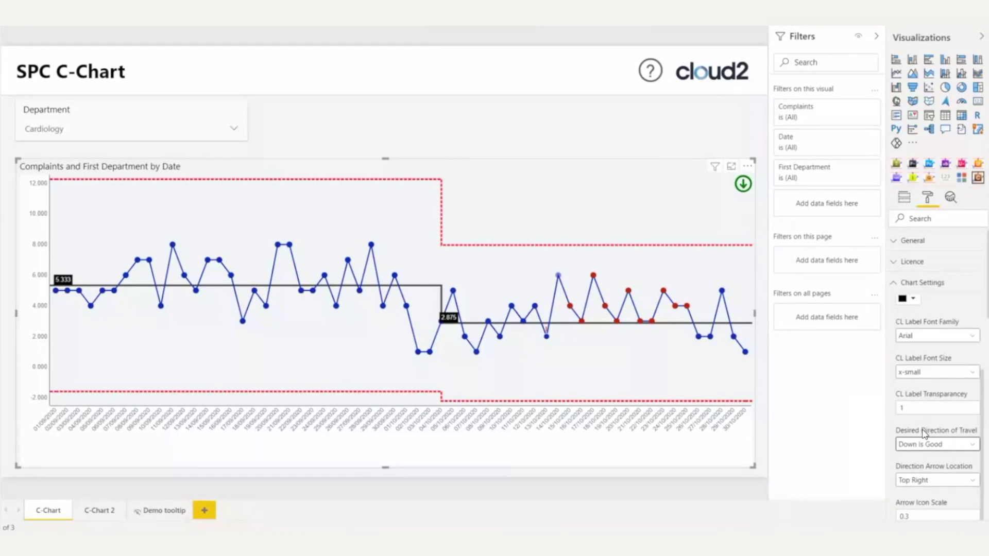
{"action": "scroll", "coordinate": [947, 451], "scroll_direction": "down", "scroll_amount": 1}
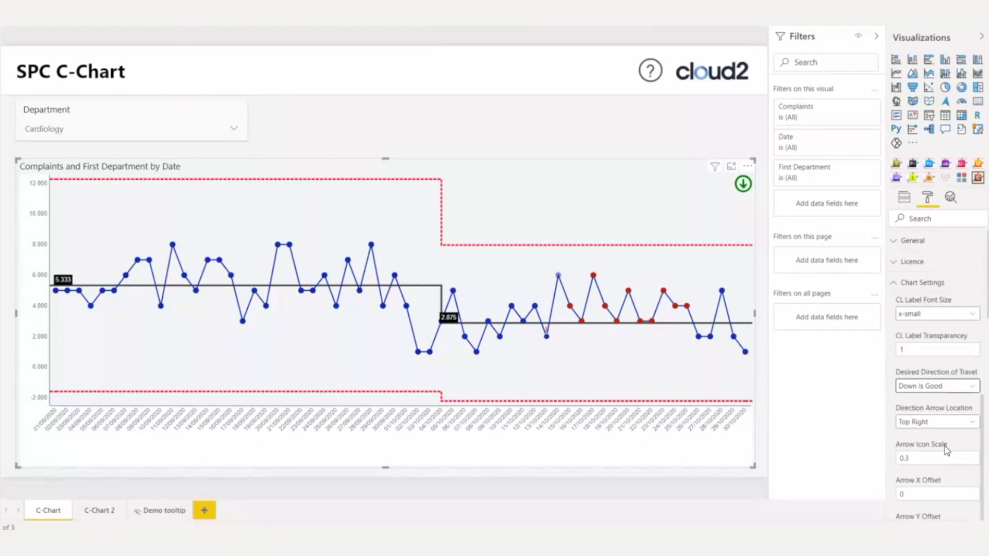
- Set the Arrow Icon Scale to 0.5
{"action": "left_click", "coordinate": [927, 458]}
{"action": "key", "text": "BackSpace"}
{"action": "type", "text": "5"}
{"action": "key", "text": "Return"}
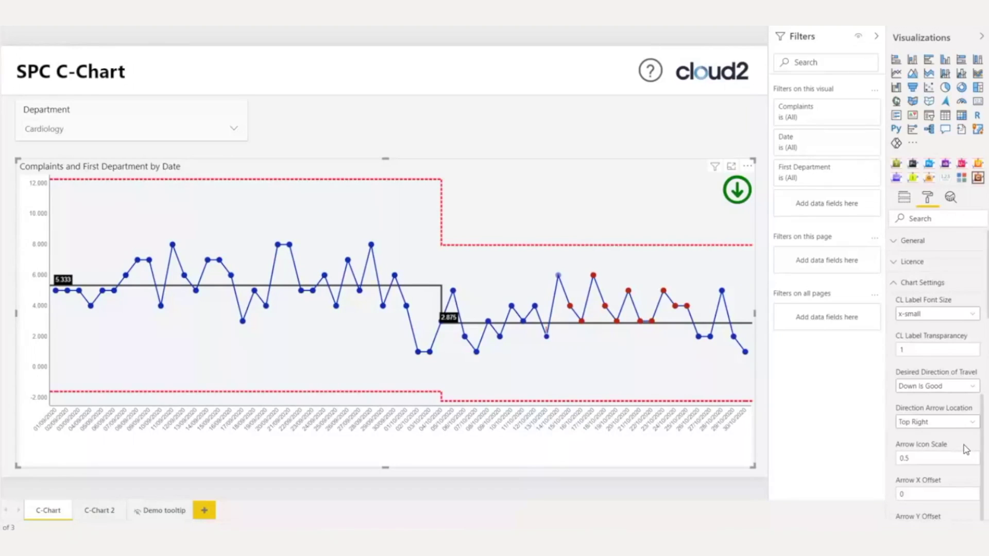
{"action": "left_click", "coordinate": [946, 350]}
- Colour the centre line light blue and set its label font size to medium
{"action": "scroll", "coordinate": [942, 367], "scroll_direction": "up", "scroll_amount": 5}
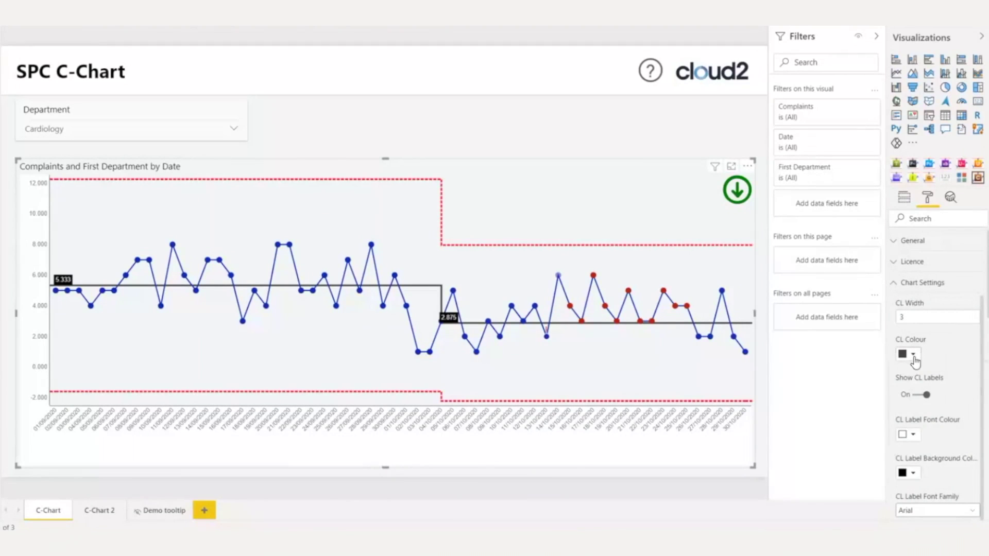
{"action": "left_click", "coordinate": [913, 356]}
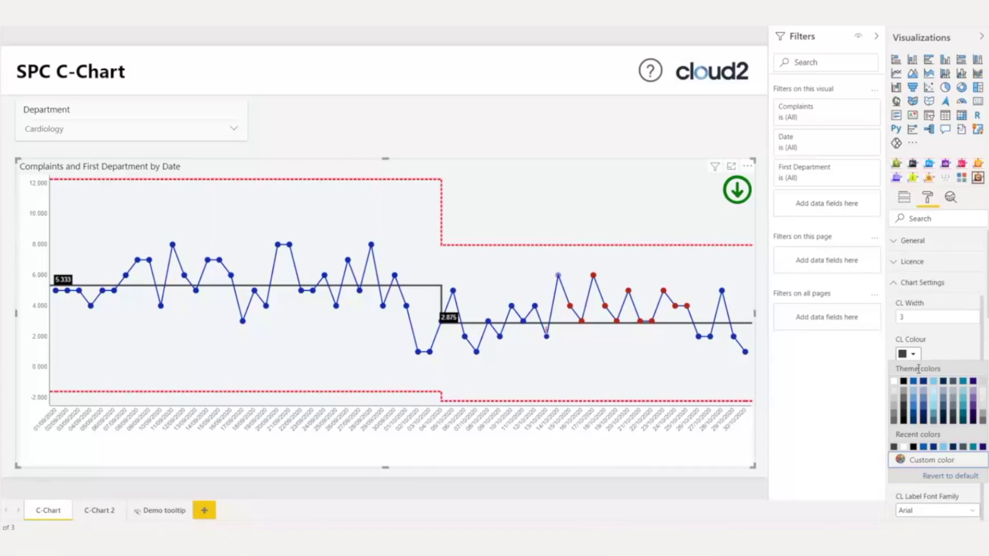
{"action": "left_click", "coordinate": [933, 411]}
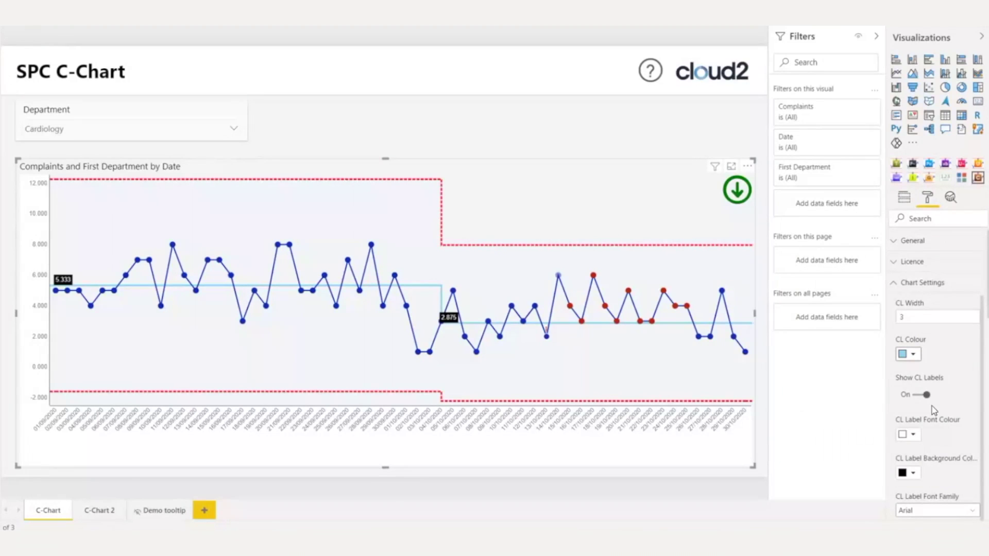
{"action": "scroll", "coordinate": [938, 402], "scroll_direction": "down", "scroll_amount": 2}
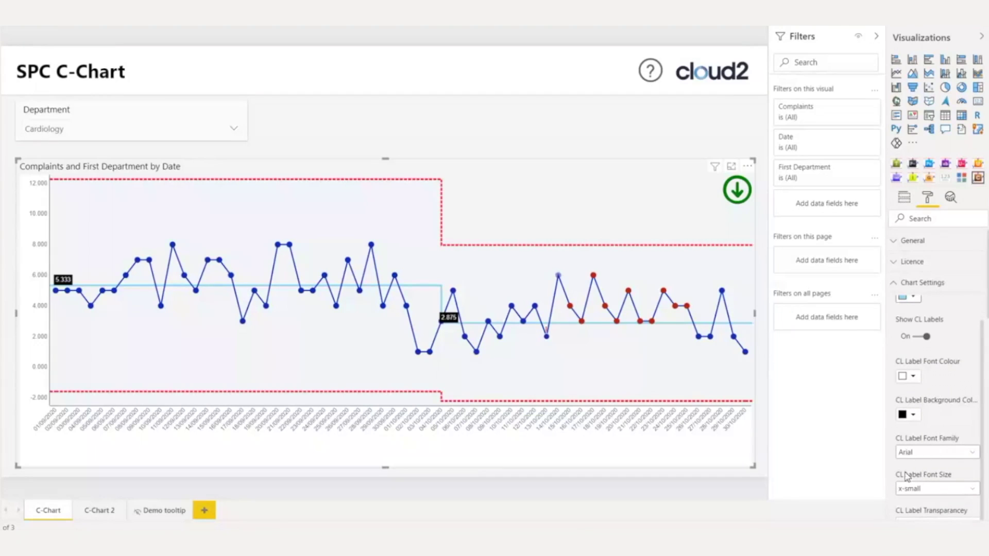
{"action": "left_click", "coordinate": [943, 489]}
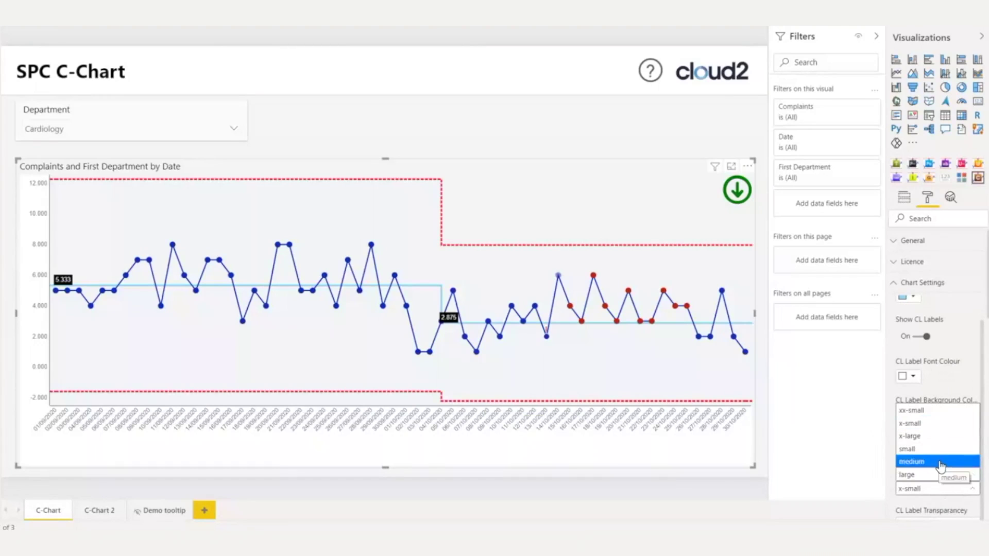
{"action": "left_click", "coordinate": [941, 464]}
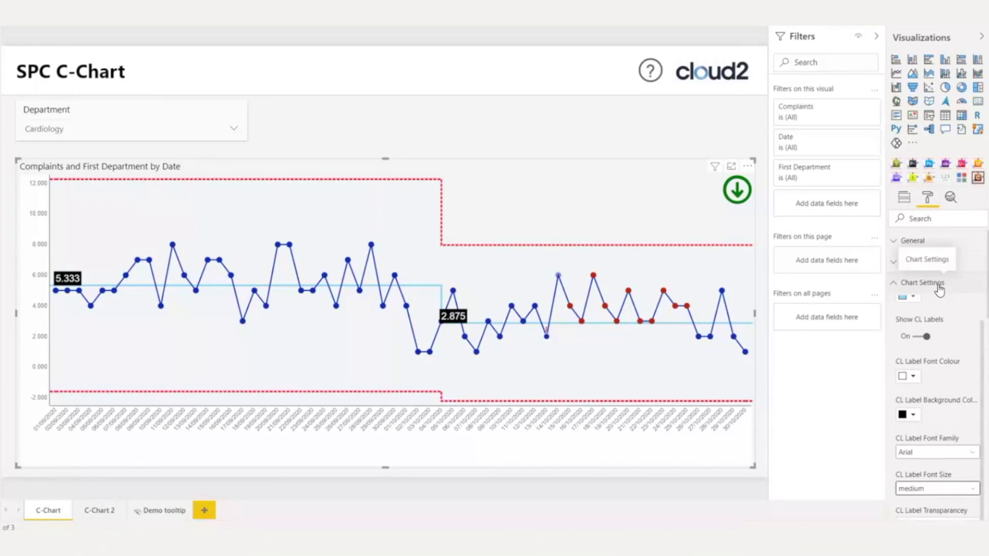
{"action": "left_click", "coordinate": [940, 290]}
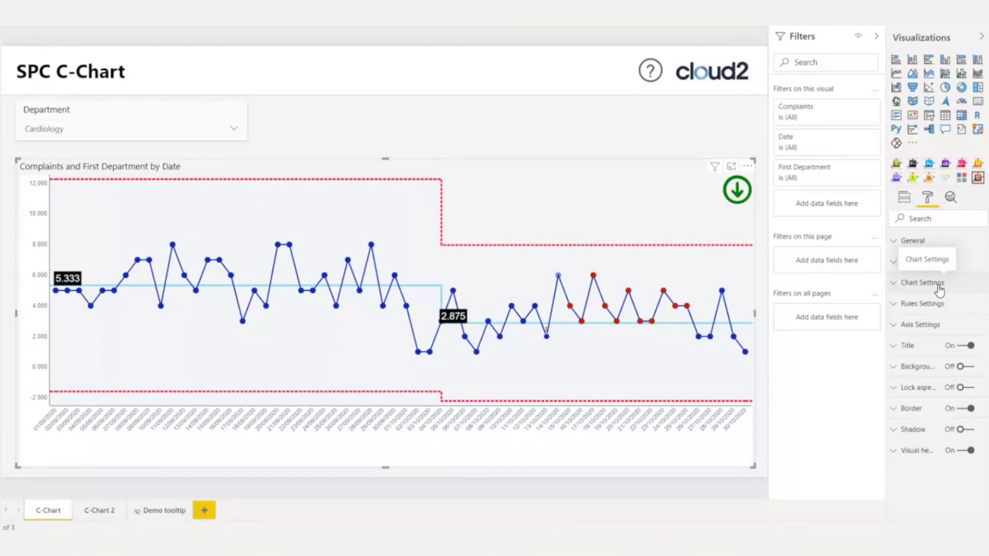
- Expand Axis Settings and look through the X axis date format choices without changing anything
{"action": "left_click", "coordinate": [937, 329]}
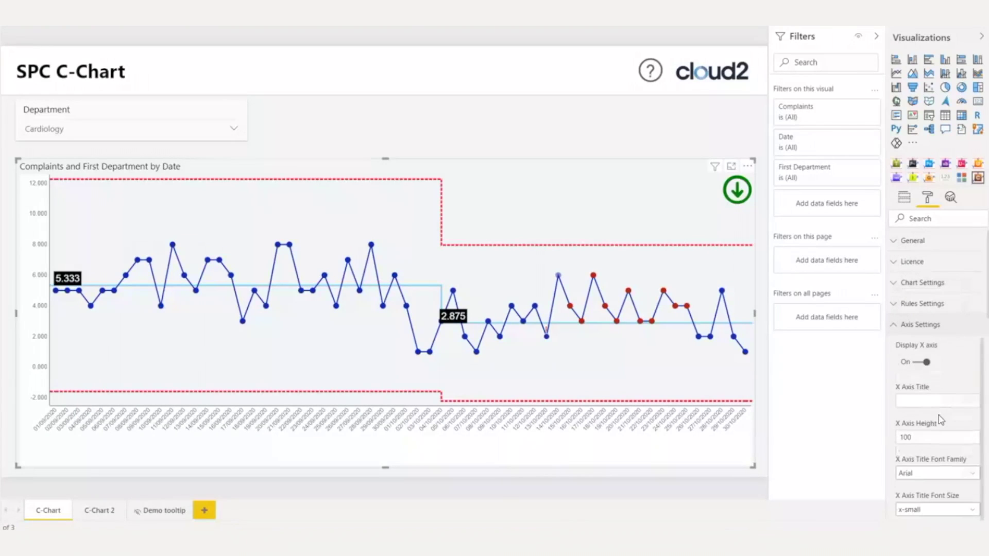
{"action": "scroll", "coordinate": [941, 420], "scroll_direction": "down", "scroll_amount": 4}
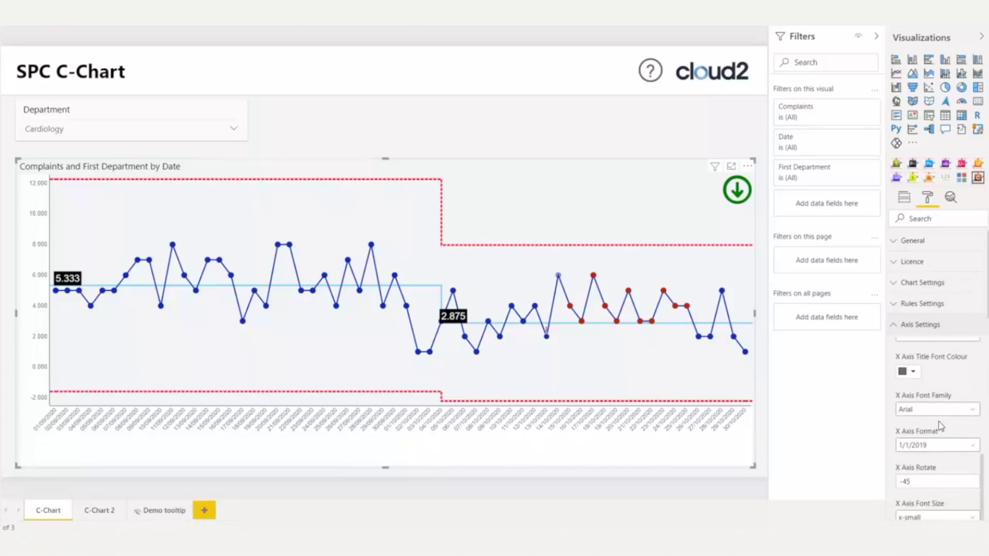
{"action": "left_click", "coordinate": [939, 445]}
{"action": "left_click", "coordinate": [939, 445]}
{"action": "scroll", "coordinate": [940, 427], "scroll_direction": "up", "scroll_amount": 4}
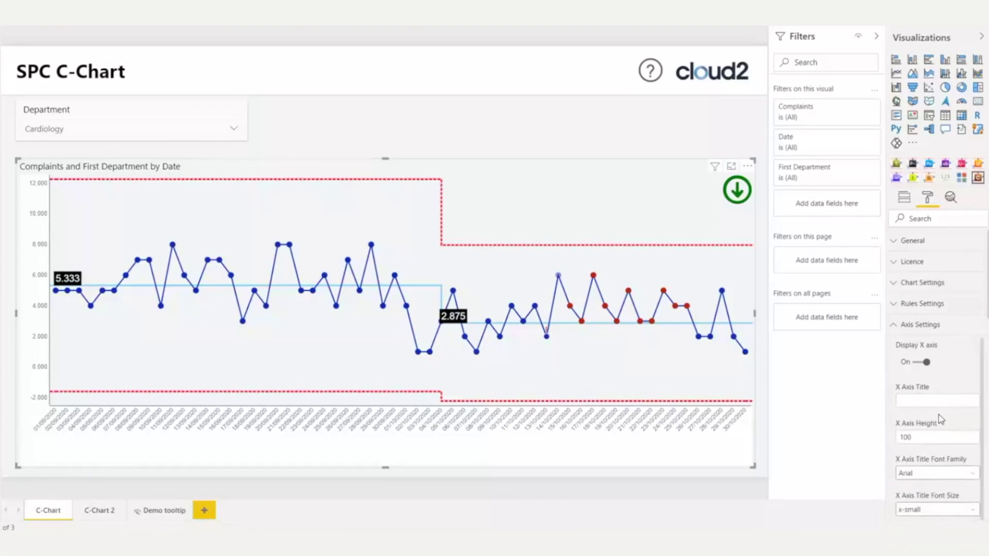
{"action": "left_click", "coordinate": [936, 327]}
- Set the x-axis date format to show dates like 01 Sep 2020
{"action": "left_click", "coordinate": [936, 329]}
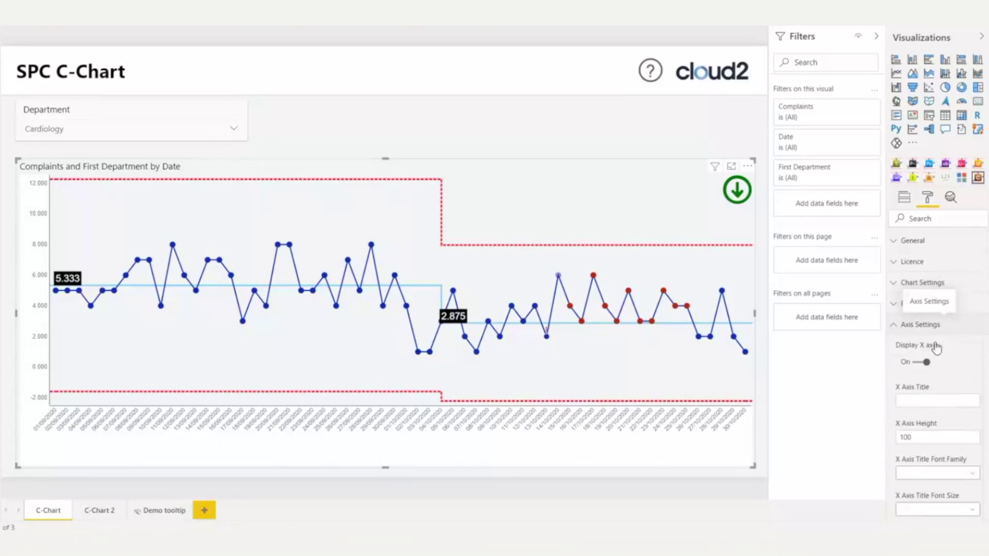
{"action": "scroll", "coordinate": [936, 412], "scroll_direction": "down", "scroll_amount": 1}
{"action": "scroll", "coordinate": [936, 413], "scroll_direction": "down", "scroll_amount": 4}
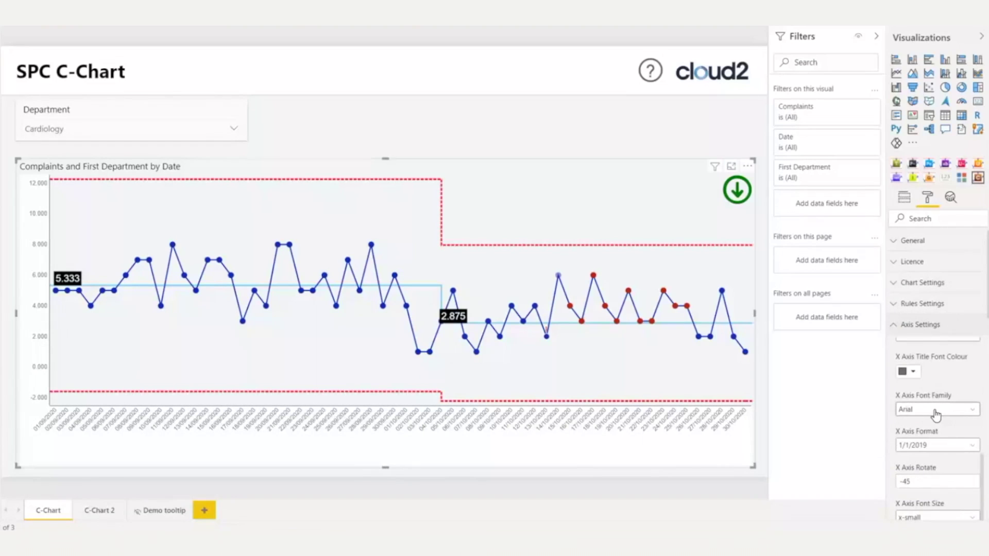
{"action": "scroll", "coordinate": [936, 412], "scroll_direction": "down", "scroll_amount": 2}
{"action": "left_click", "coordinate": [938, 387]}
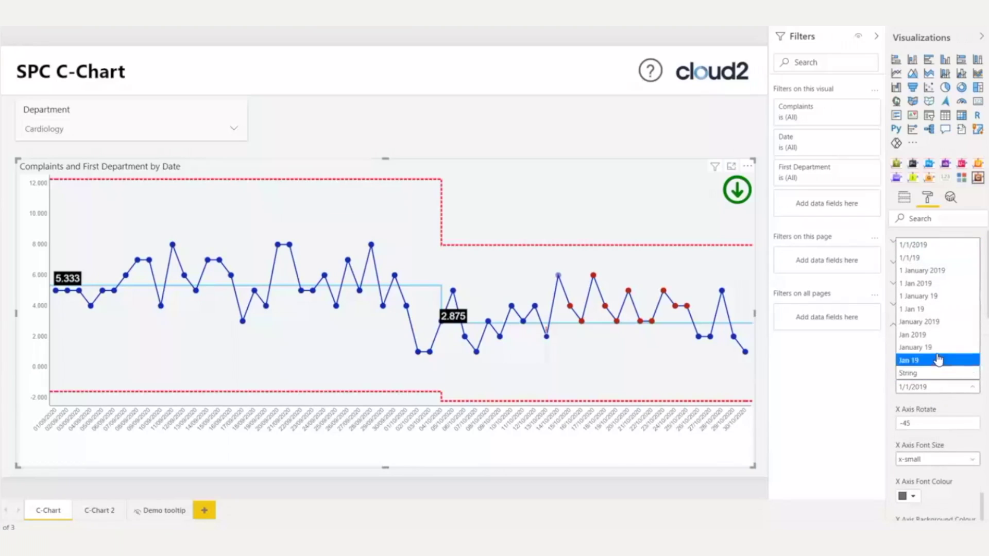
{"action": "left_click", "coordinate": [935, 283]}
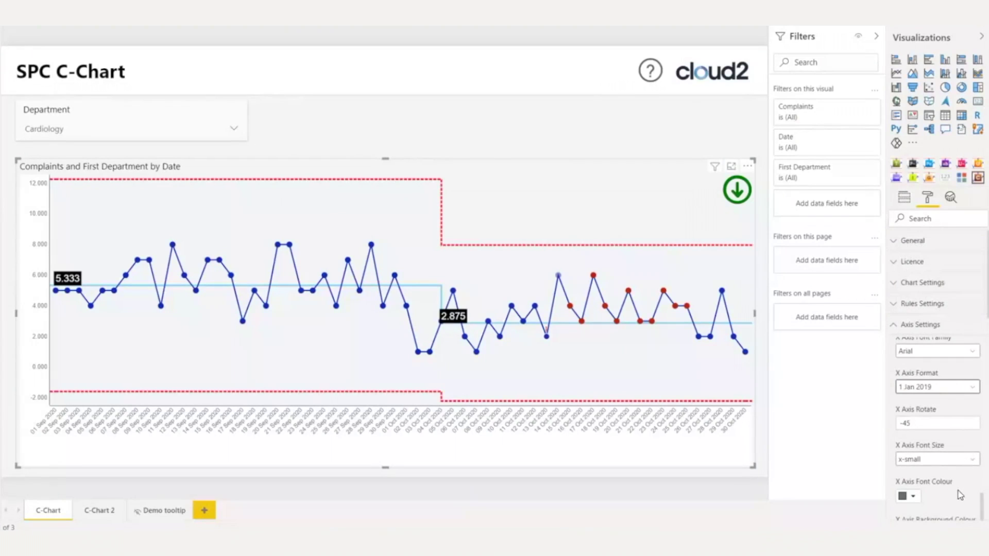
- Change the x-axis label font size from x-small to small
{"action": "left_click", "coordinate": [940, 461]}
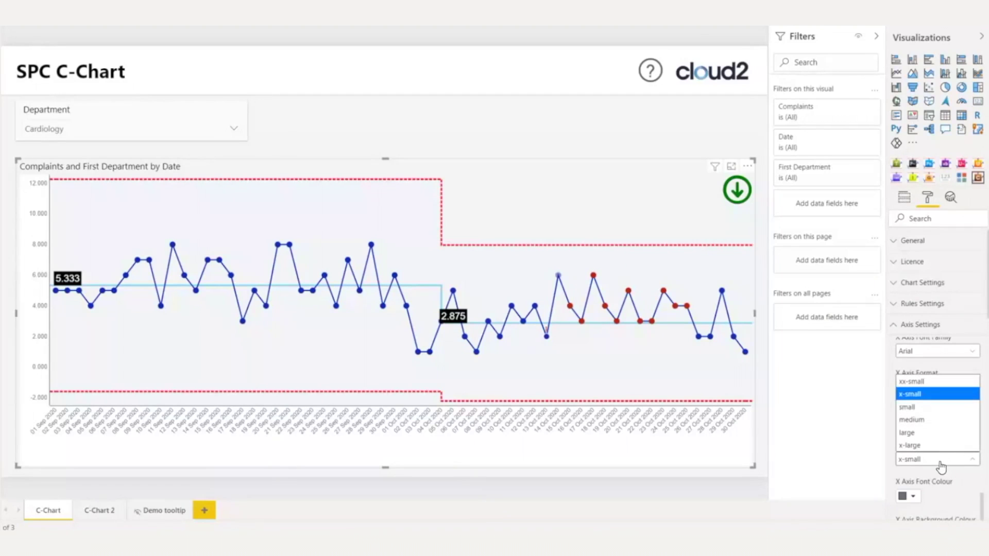
{"action": "left_click", "coordinate": [942, 408]}
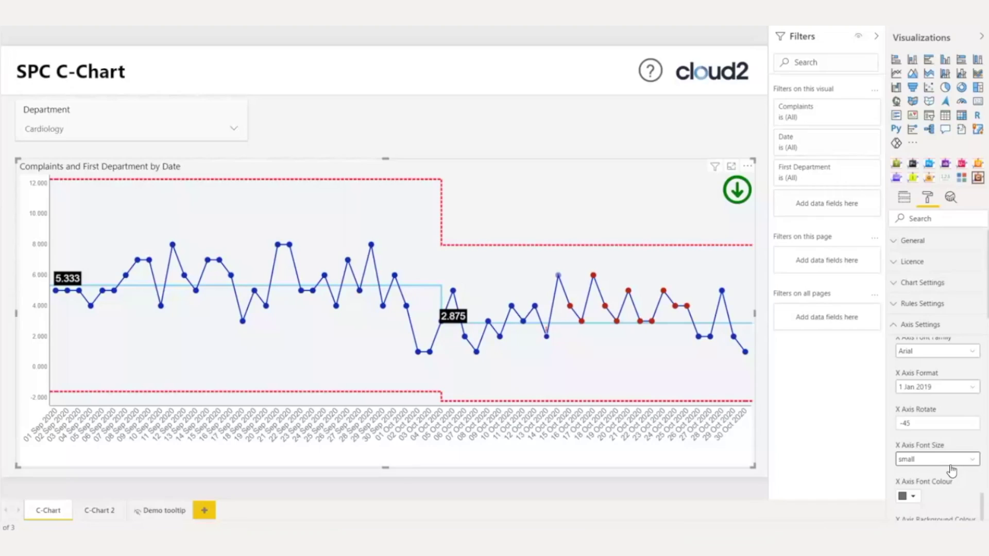
{"action": "scroll", "coordinate": [948, 472], "scroll_direction": "down", "scroll_amount": 5}
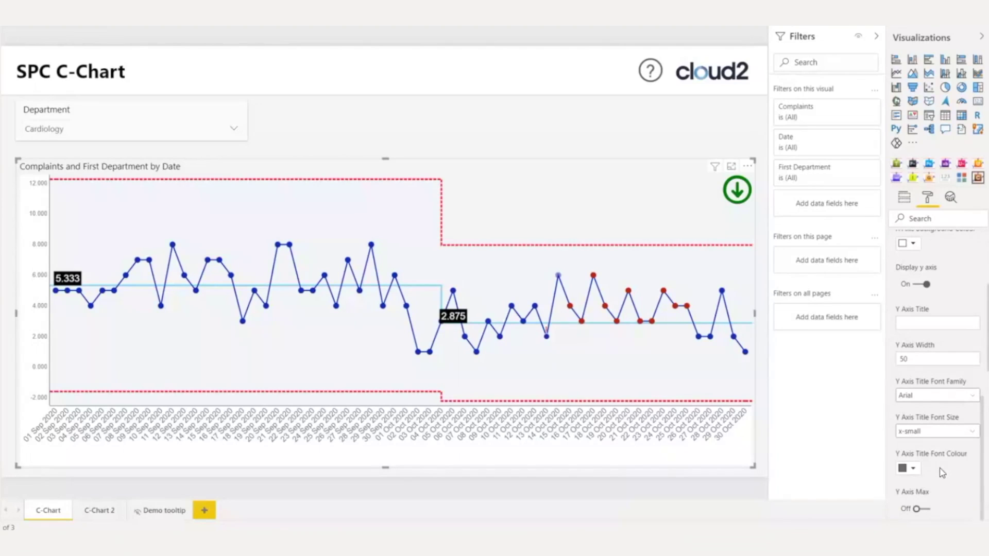
- Keep the y-axis format Blank, set 0 decimal places, and use small font
{"action": "scroll", "coordinate": [943, 472], "scroll_direction": "down", "scroll_amount": 5}
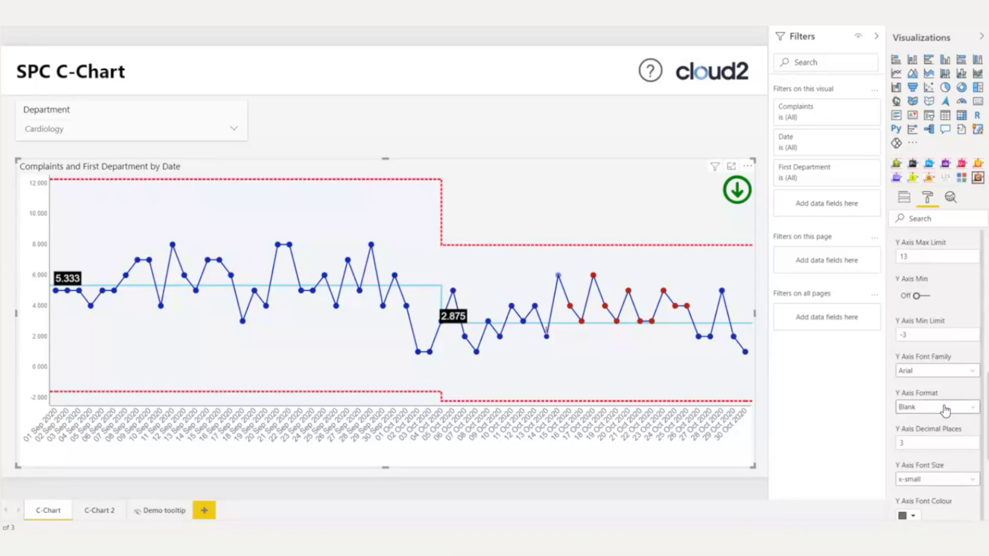
{"action": "left_click", "coordinate": [946, 409]}
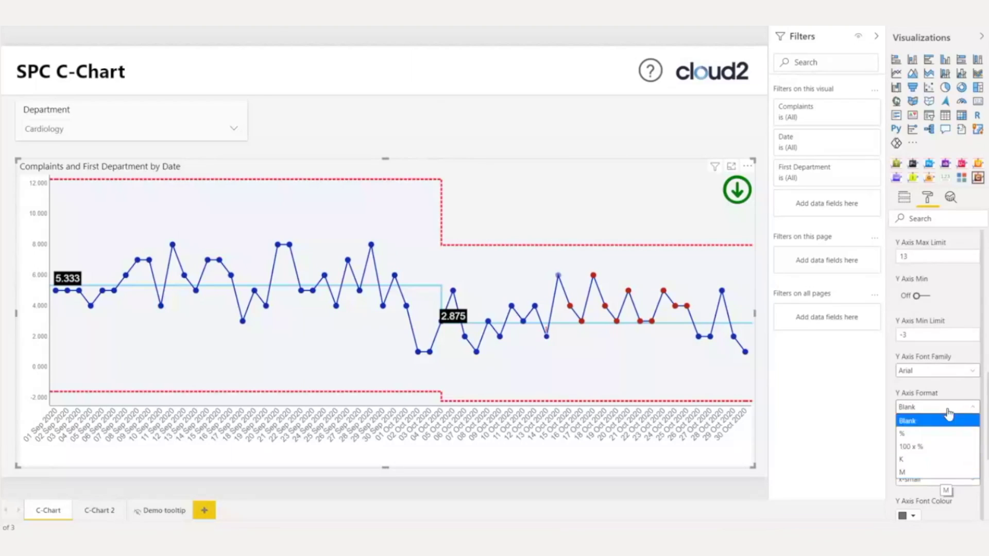
{"action": "left_click", "coordinate": [949, 414]}
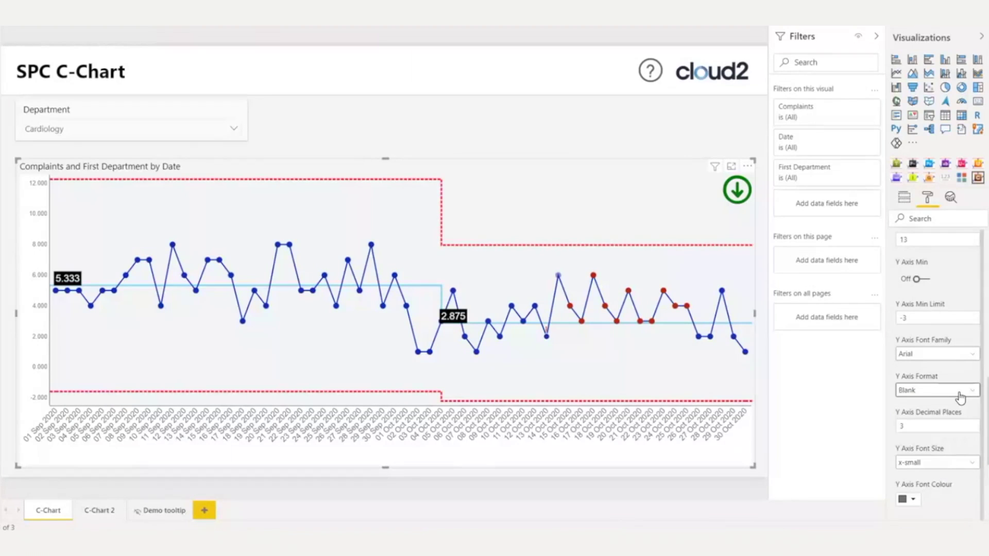
{"action": "double_click", "coordinate": [940, 423]}
{"action": "type", "text": "0"}
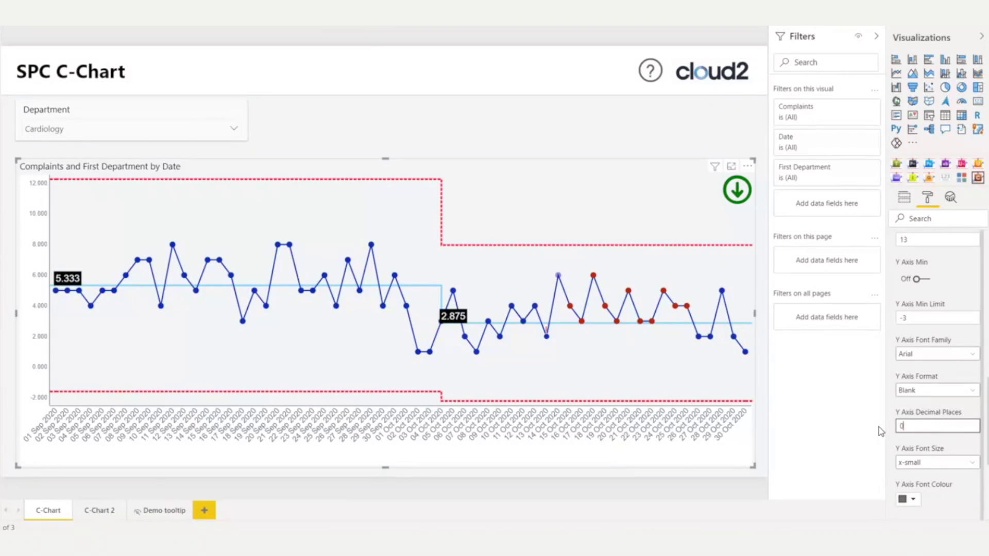
{"action": "key", "text": "Return"}
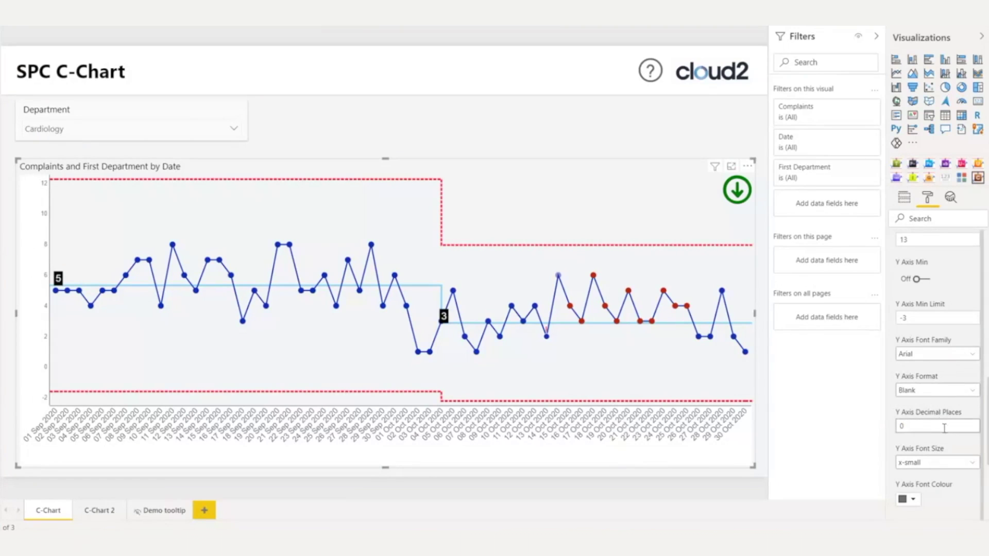
{"action": "left_click", "coordinate": [952, 465]}
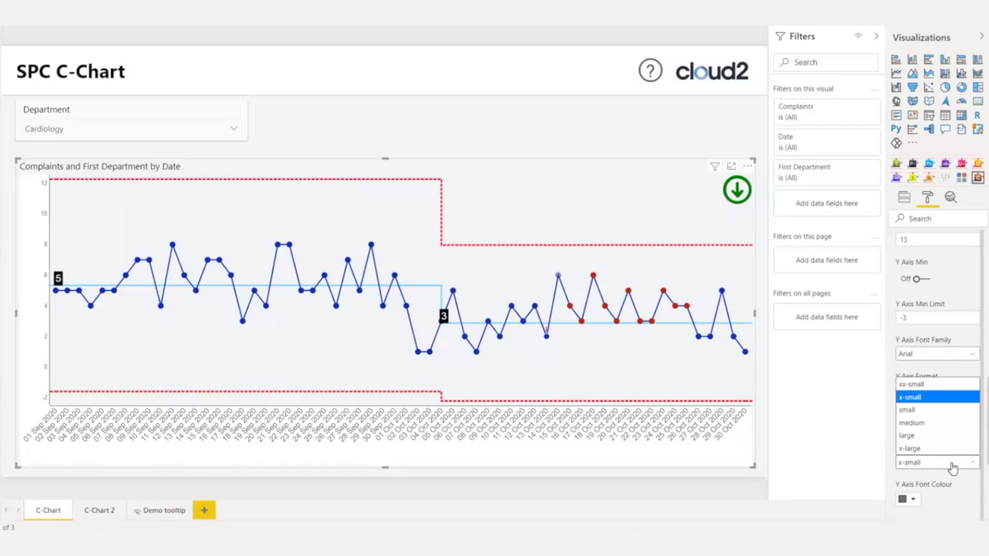
{"action": "left_click", "coordinate": [948, 411]}
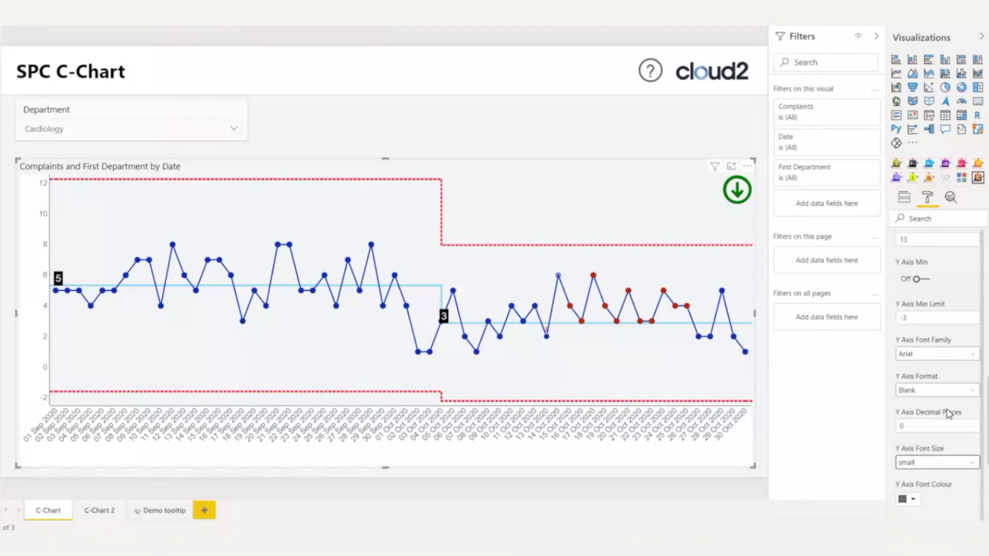
- Collapse Axis Settings, expand Chart Settings, and scroll down to Annotation Marker Character
{"action": "mouse_move", "coordinate": [546, 339]}
{"action": "scroll", "coordinate": [946, 330], "scroll_direction": "up", "scroll_amount": 4}
{"action": "scroll", "coordinate": [946, 329], "scroll_direction": "up", "scroll_amount": 5}
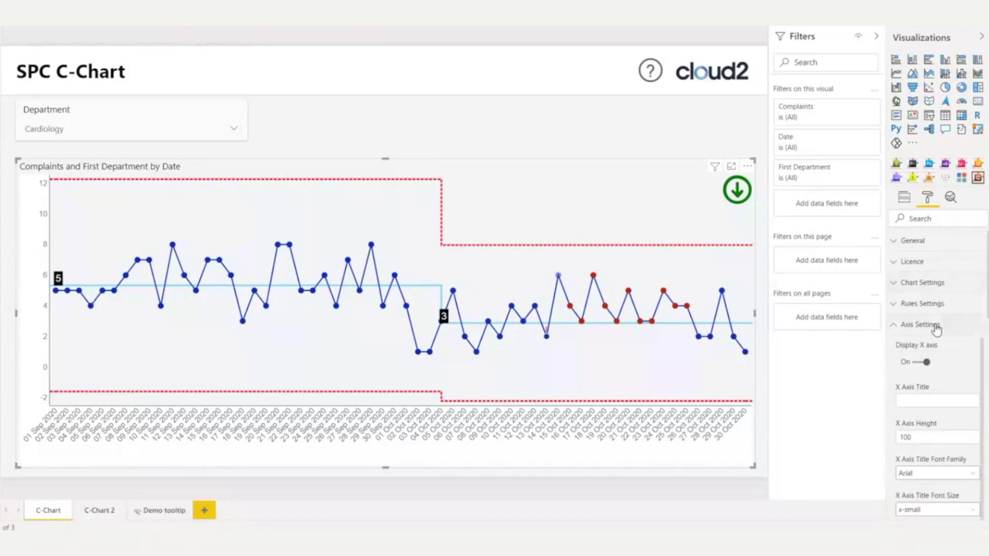
{"action": "left_click", "coordinate": [937, 325]}
{"action": "left_click", "coordinate": [936, 283]}
{"action": "scroll", "coordinate": [972, 371], "scroll_direction": "down", "scroll_amount": 4}
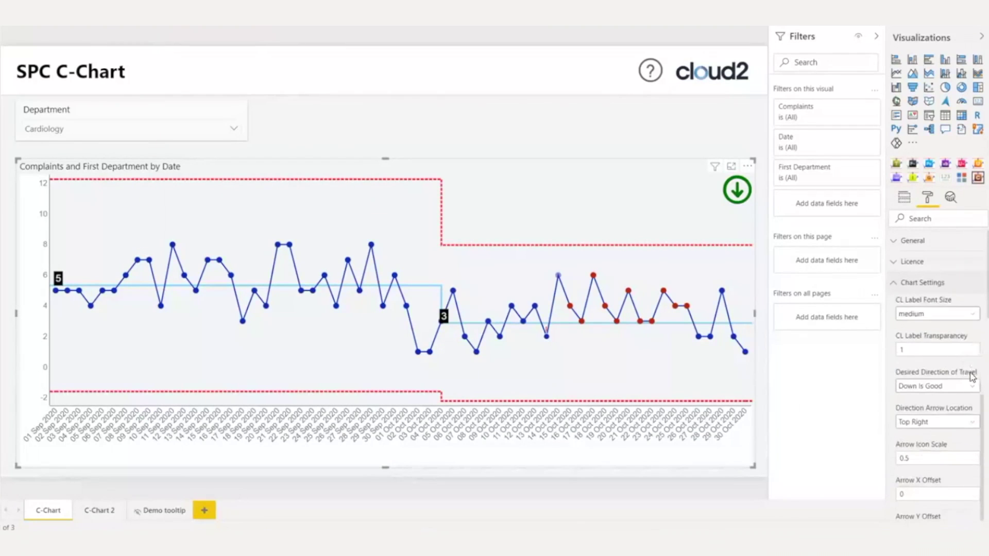
{"action": "scroll", "coordinate": [971, 376], "scroll_direction": "down", "scroll_amount": 5}
{"action": "scroll", "coordinate": [966, 384], "scroll_direction": "down", "scroll_amount": 5}
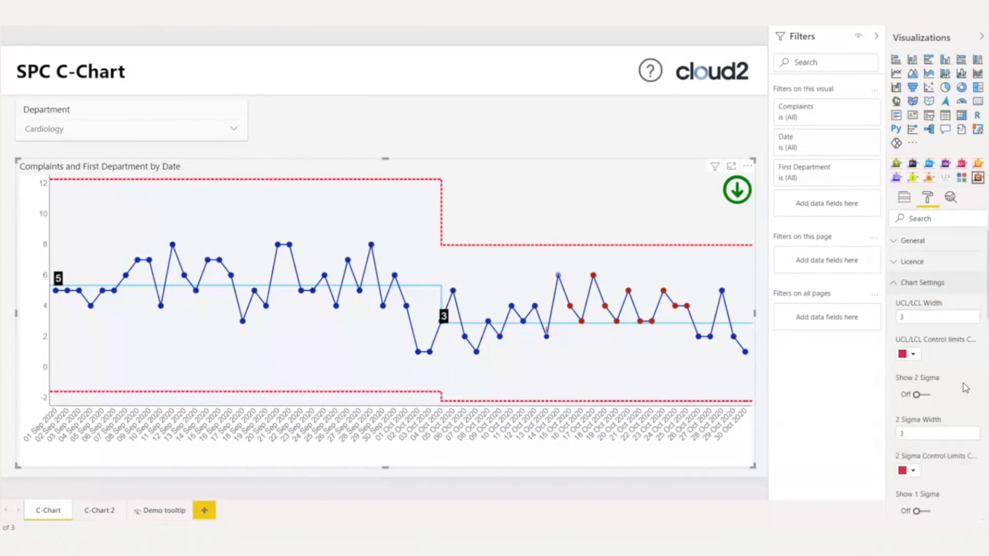
{"action": "scroll", "coordinate": [966, 389], "scroll_direction": "down", "scroll_amount": 1}
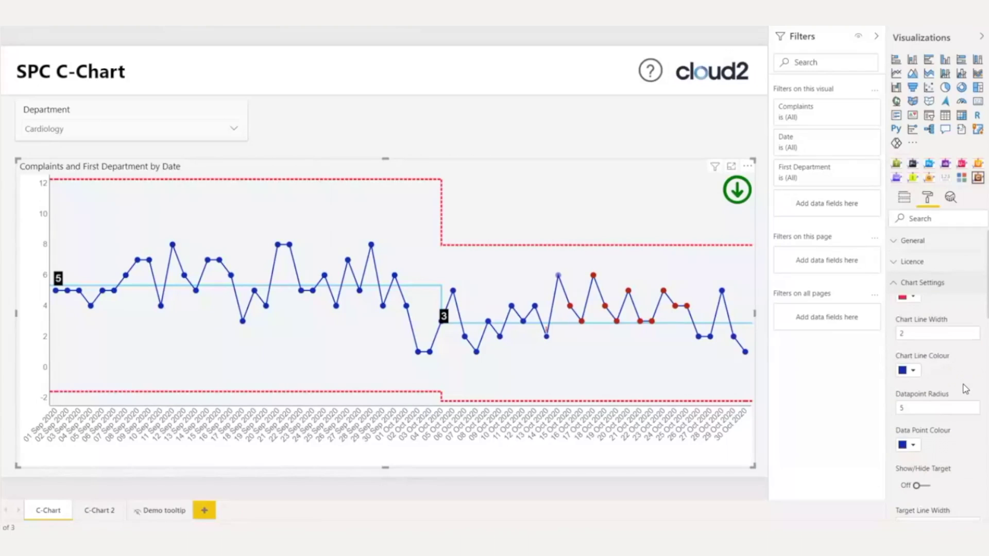
{"action": "scroll", "coordinate": [965, 390], "scroll_direction": "down", "scroll_amount": 5}
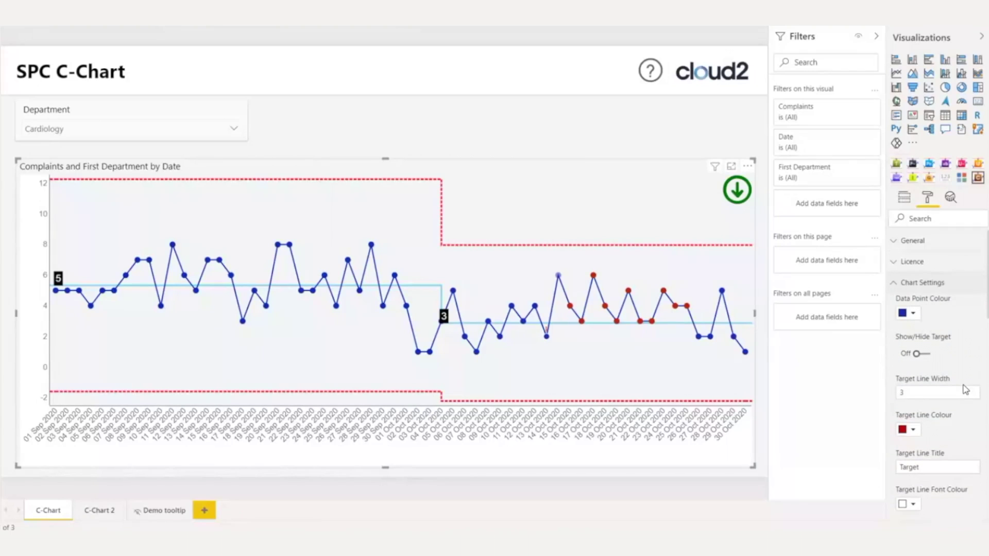
{"action": "scroll", "coordinate": [985, 361], "scroll_direction": "down", "scroll_amount": 10}
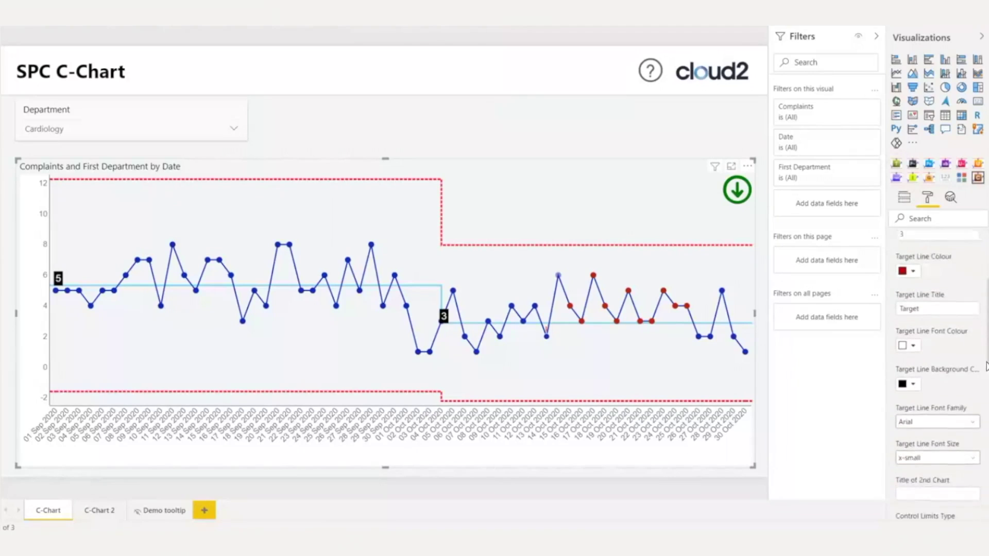
{"action": "scroll", "coordinate": [985, 400], "scroll_direction": "down", "scroll_amount": 6}
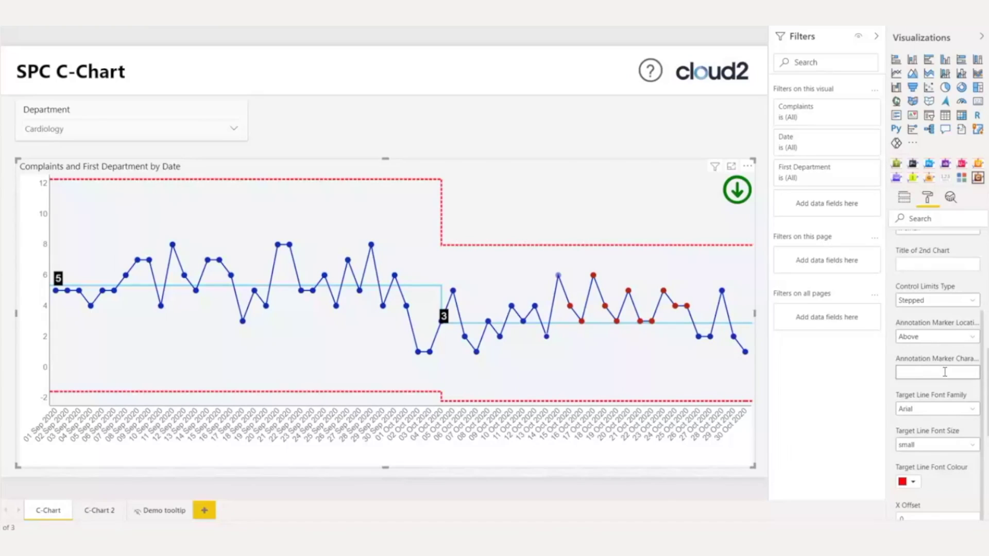
- Set the annotation marker character to the speech-bubble emoji found by searching 'bubb'
{"action": "key", "text": "super+period"}
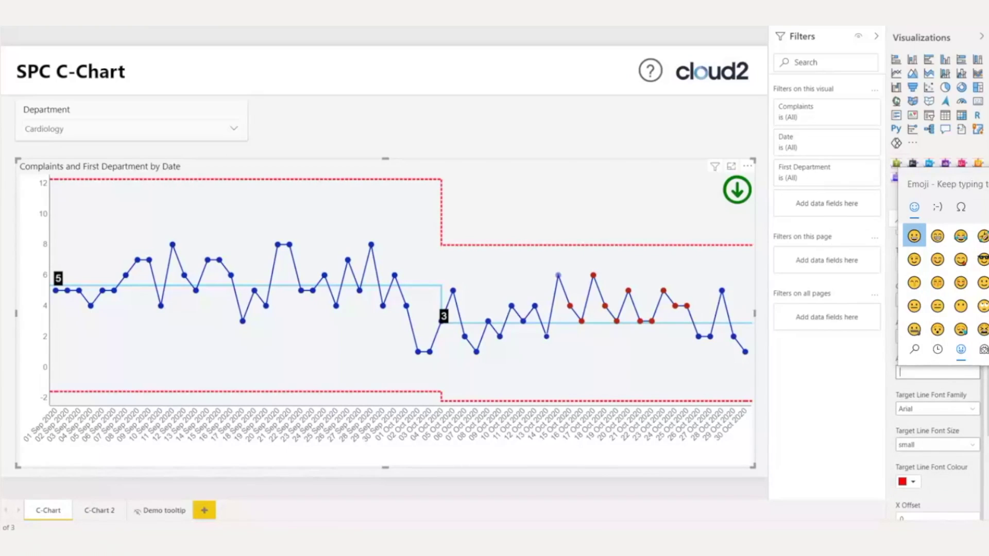
{"action": "left_click", "coordinate": [914, 350]}
{"action": "type", "text": "bubb"}
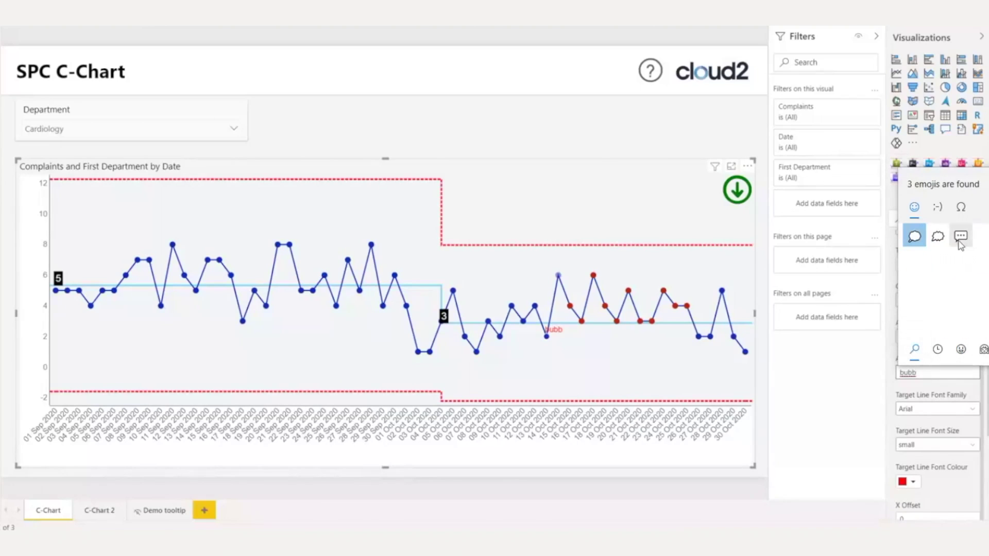
{"action": "left_click", "coordinate": [960, 240]}
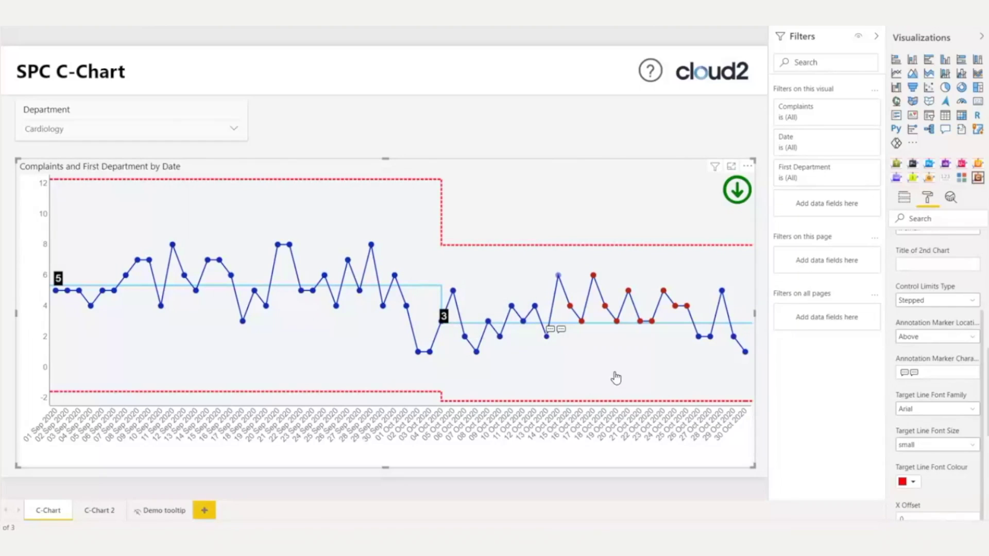
{"action": "scroll", "coordinate": [927, 344], "scroll_direction": "up", "scroll_amount": 1}
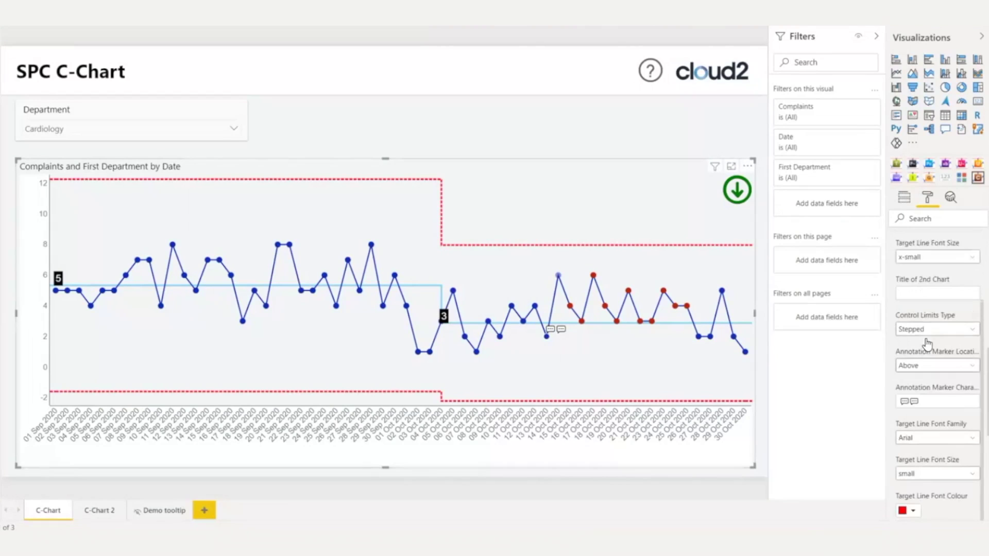
- Turn on Show 2 Sigma and colour the 2-sigma control limit lines grey
{"action": "scroll", "coordinate": [928, 343], "scroll_direction": "up", "scroll_amount": 10}
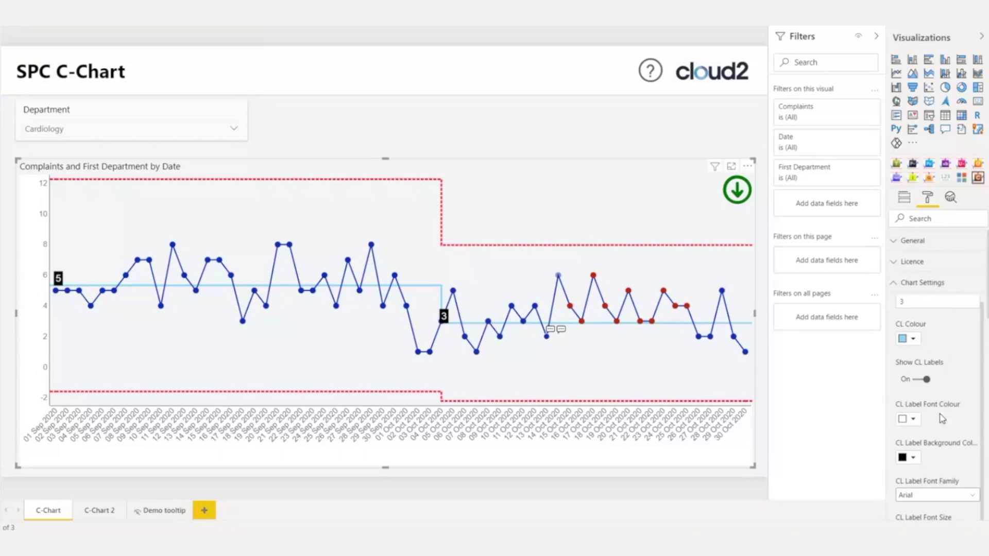
{"action": "scroll", "coordinate": [942, 425], "scroll_direction": "up", "scroll_amount": 1}
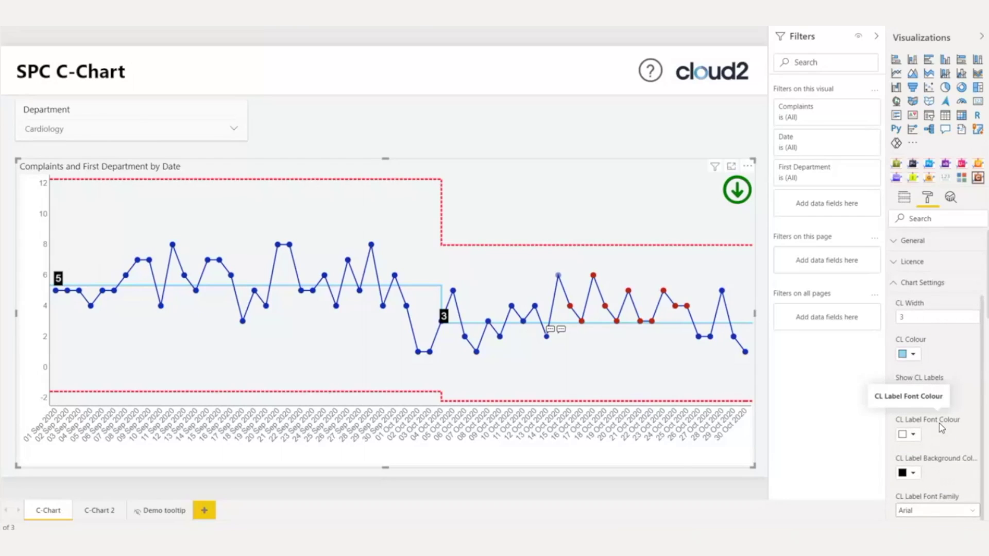
{"action": "scroll", "coordinate": [942, 428], "scroll_direction": "down", "scroll_amount": 6}
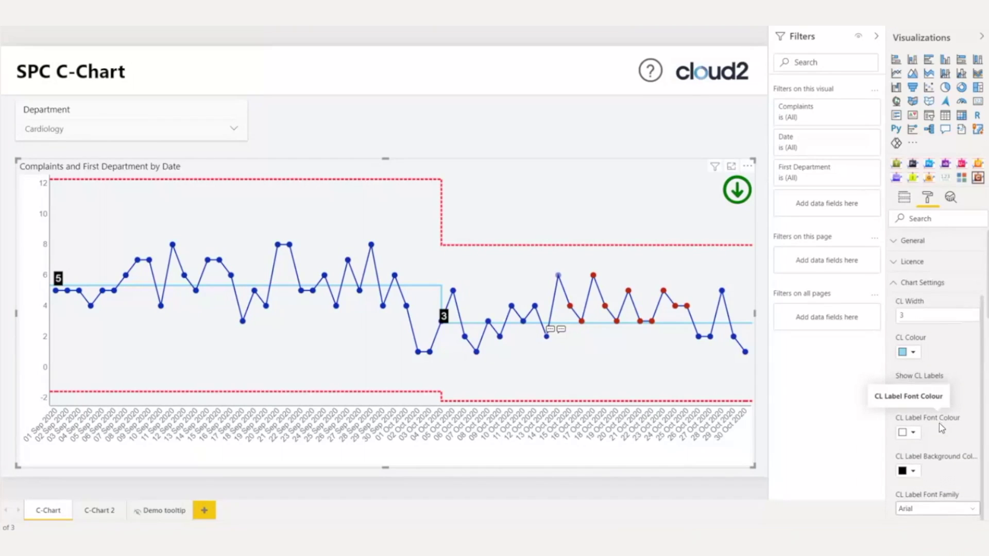
{"action": "scroll", "coordinate": [942, 428], "scroll_direction": "down", "scroll_amount": 3}
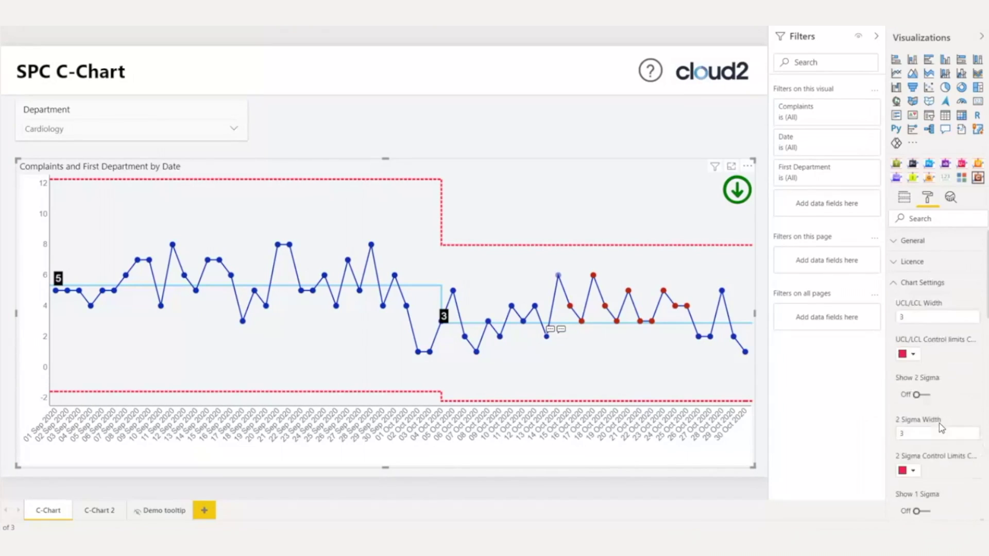
{"action": "left_click", "coordinate": [924, 338]}
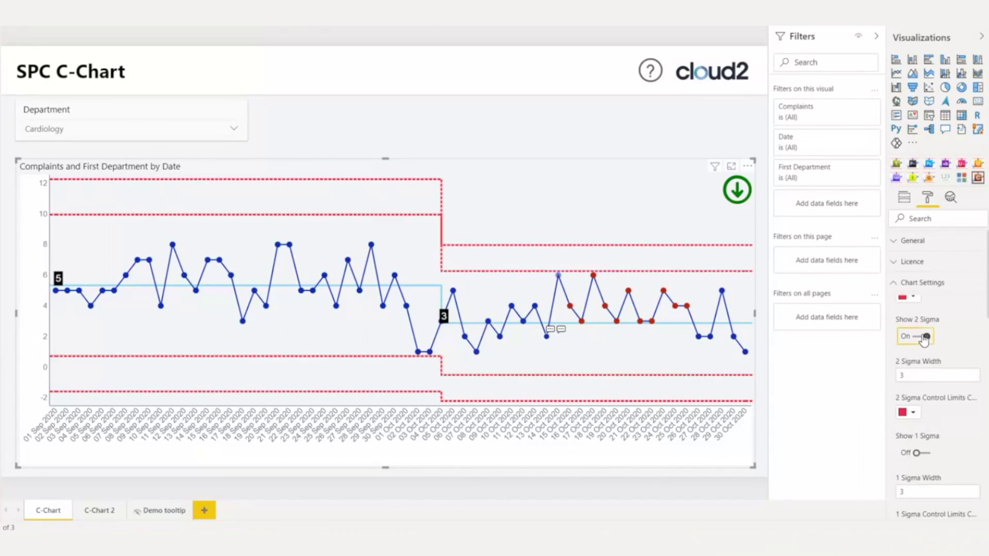
{"action": "left_click", "coordinate": [914, 413]}
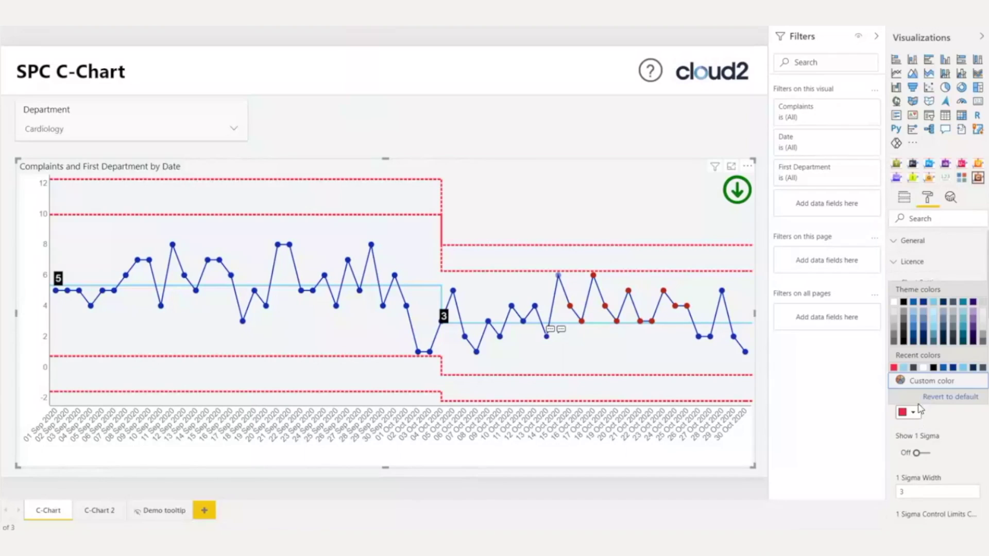
{"action": "left_click", "coordinate": [899, 319]}
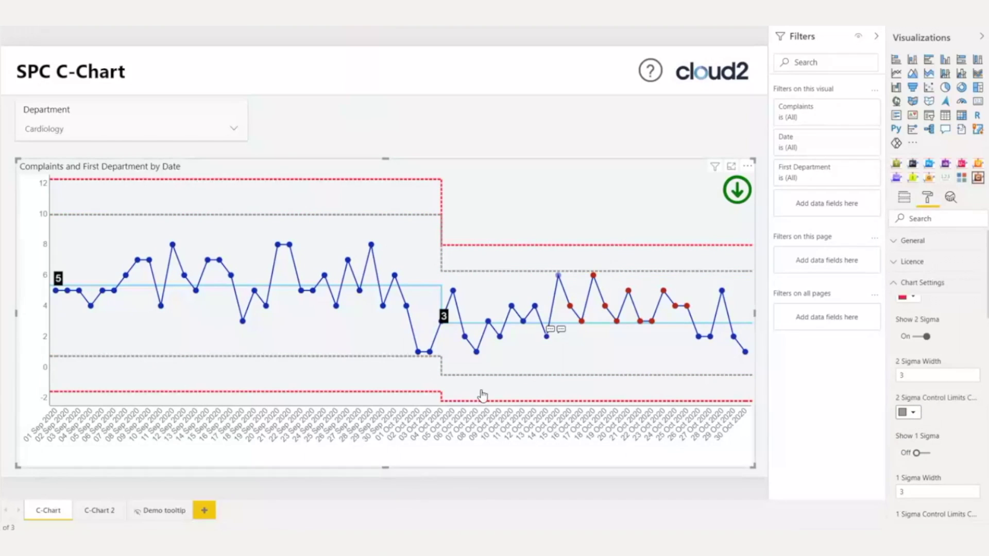